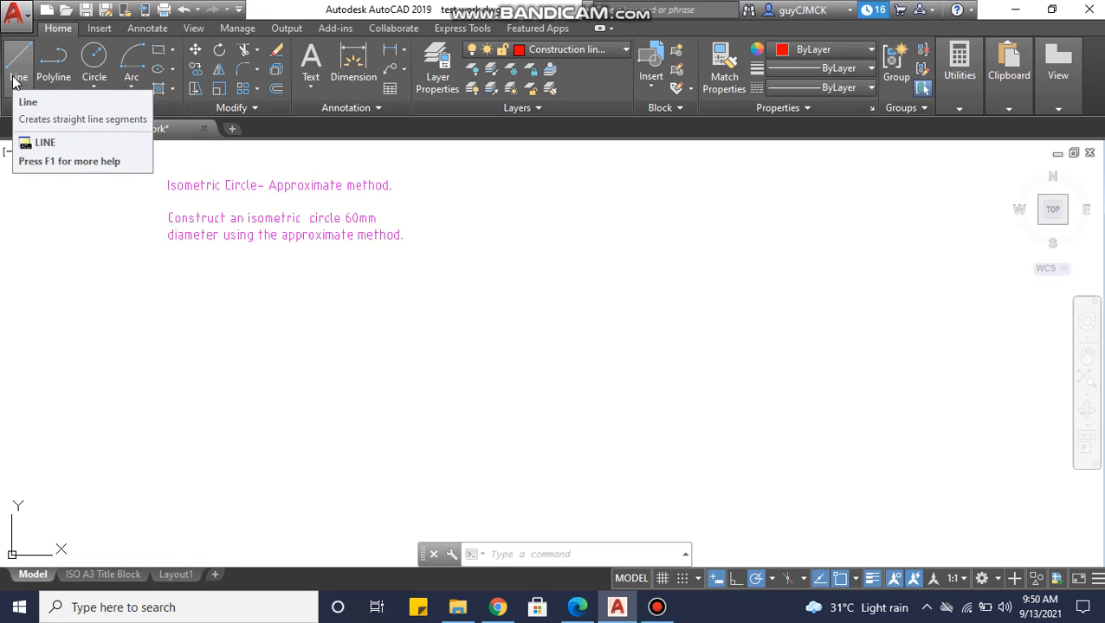
Draw a horizontal base line about 275 mm long below the task text.
left_click(772, 577)
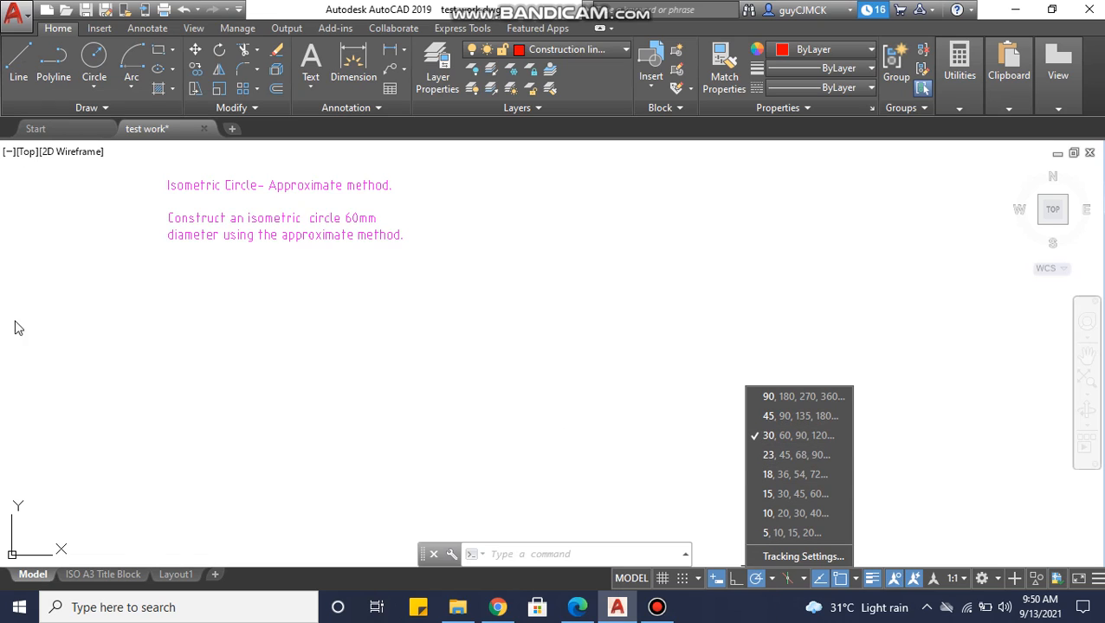
left_click(435, 394)
middle_click_drag(430, 395, 375, 365)
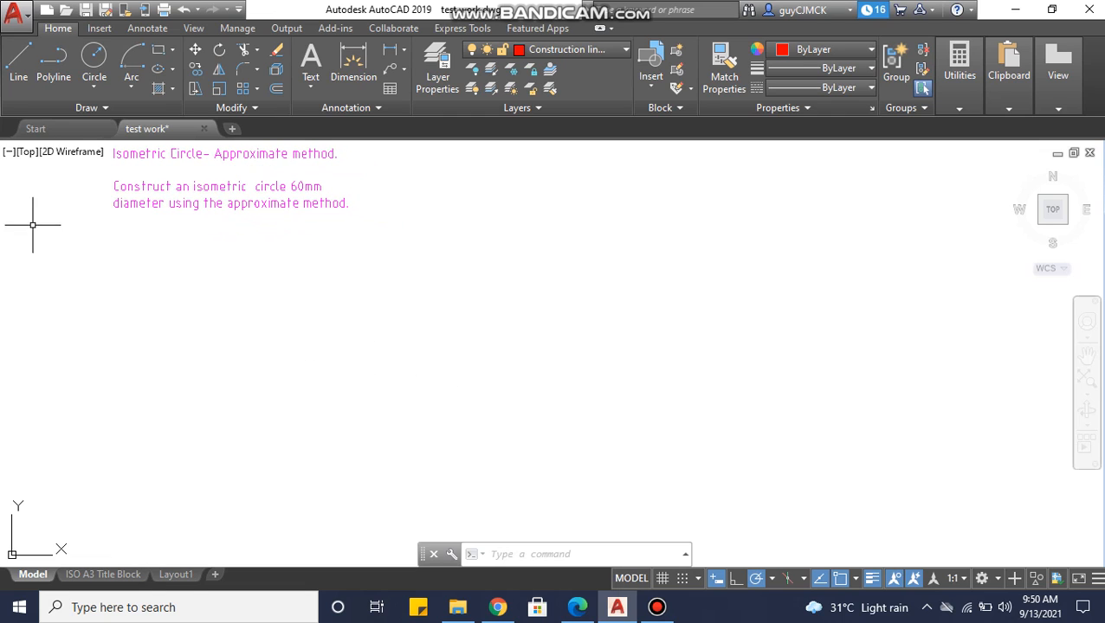
left_click(24, 82)
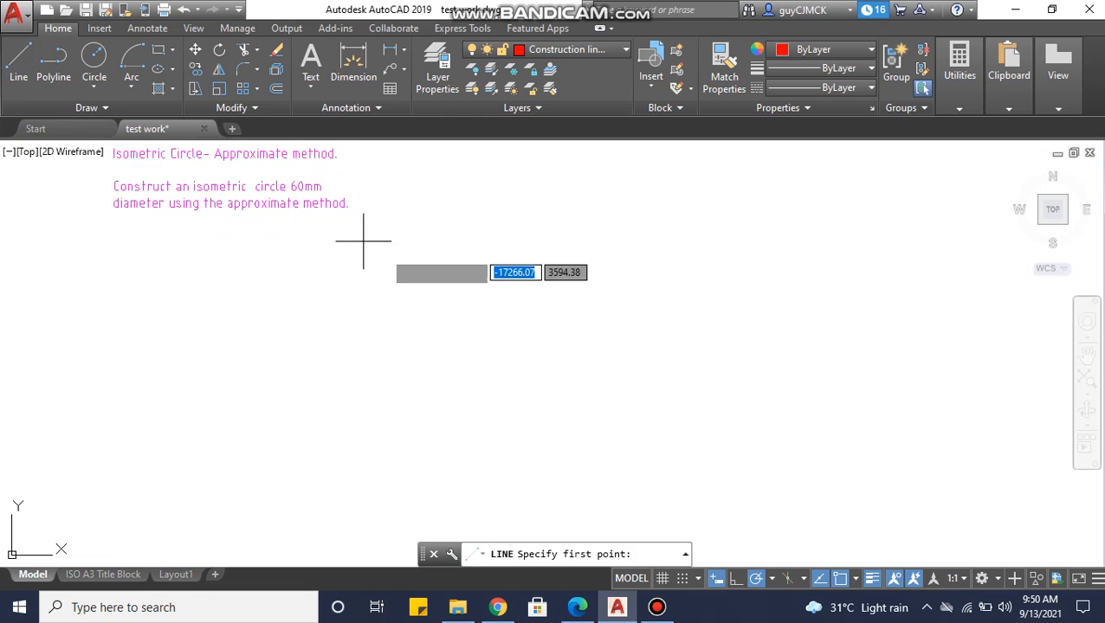
left_click(372, 407)
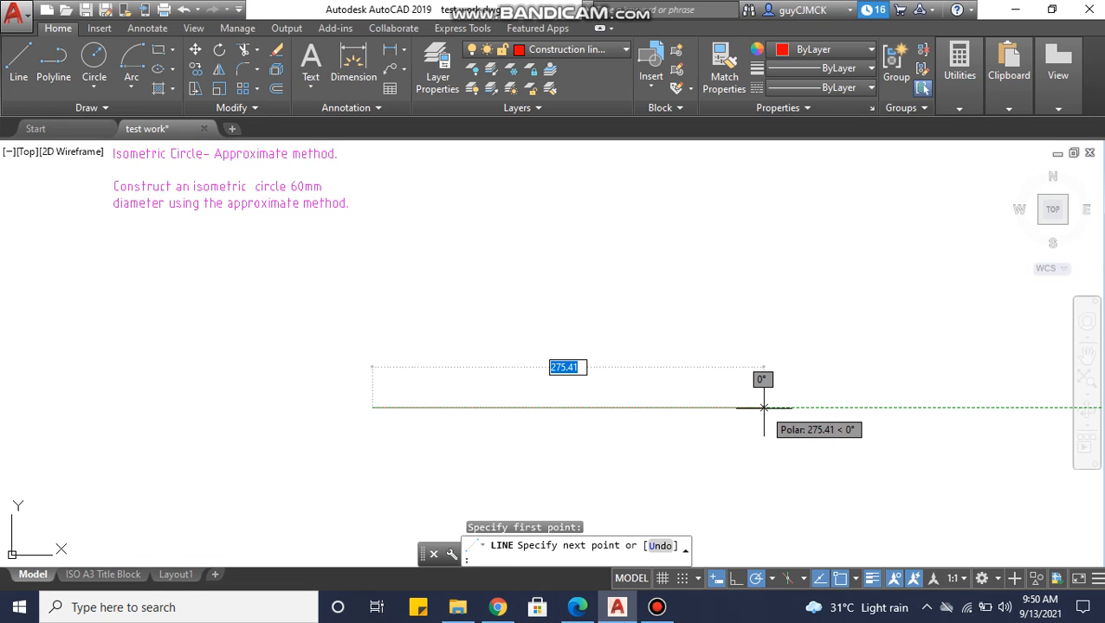
left_click(762, 407)
key("Escape")
From the base line's midpoint, draw a closed isometric rhombus with 60 mm sides, using 30° sloping edges and vertical edges.
mouse_move(750, 400)
middle_mouse_down()
mouse_move(582, 370)
mouse_move(653, 353)
middle_mouse_up()
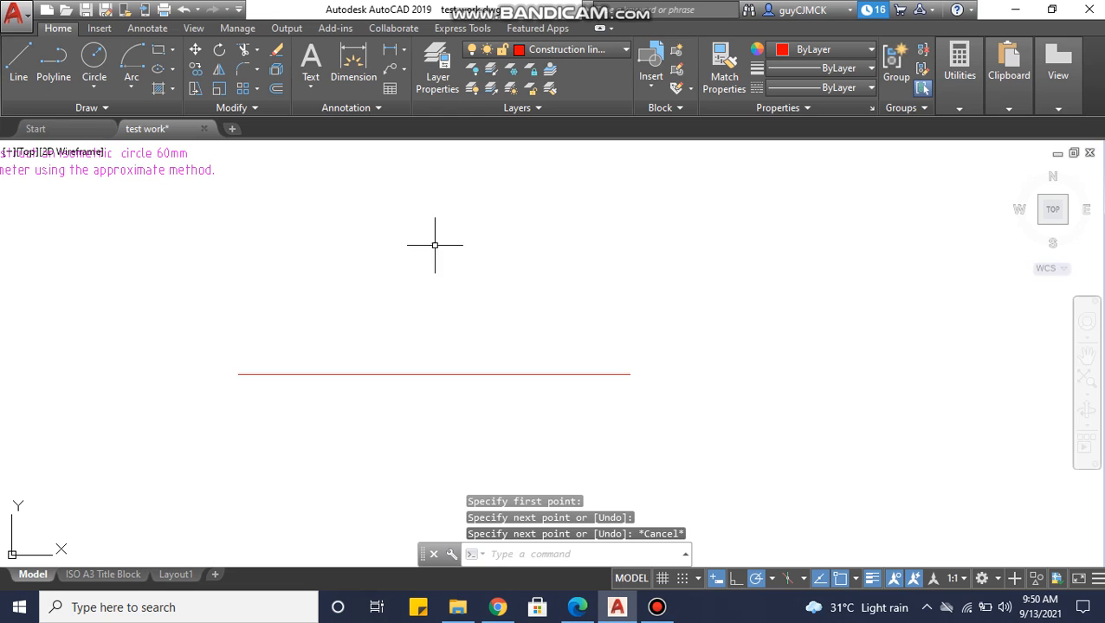
middle_click_drag(151, 215, 224, 253)
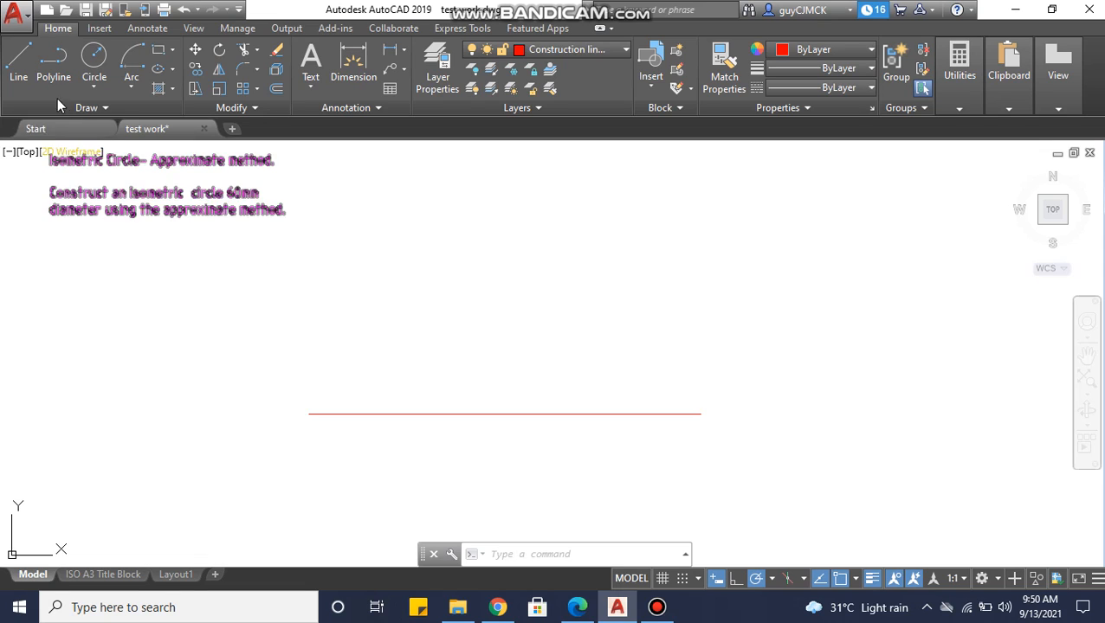
left_click(25, 78)
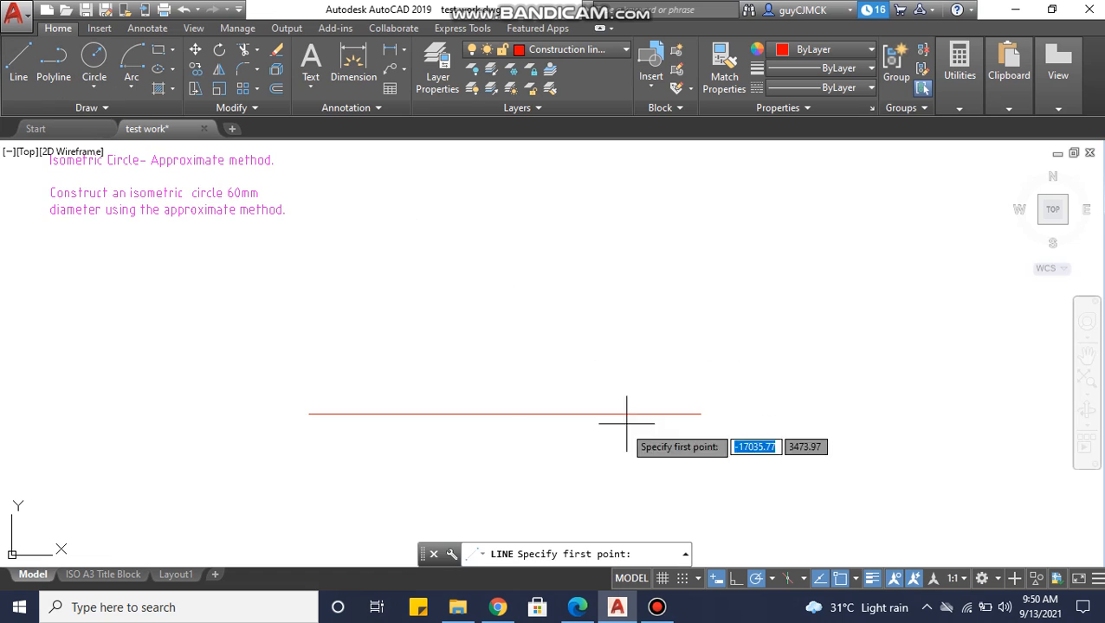
left_click(504, 414)
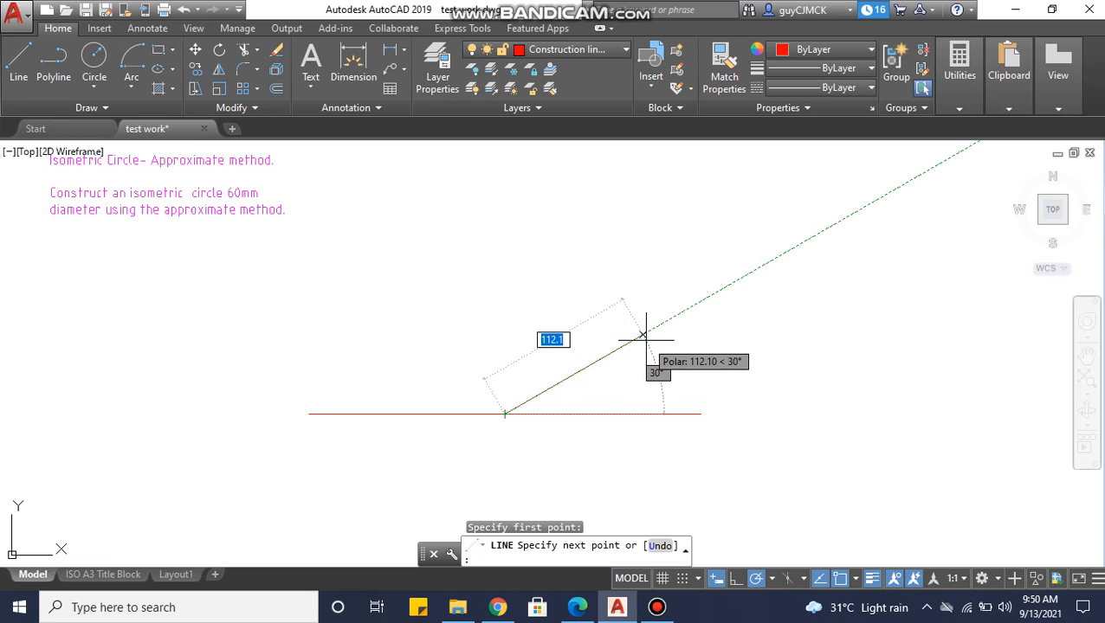
type("60")
key("Return")
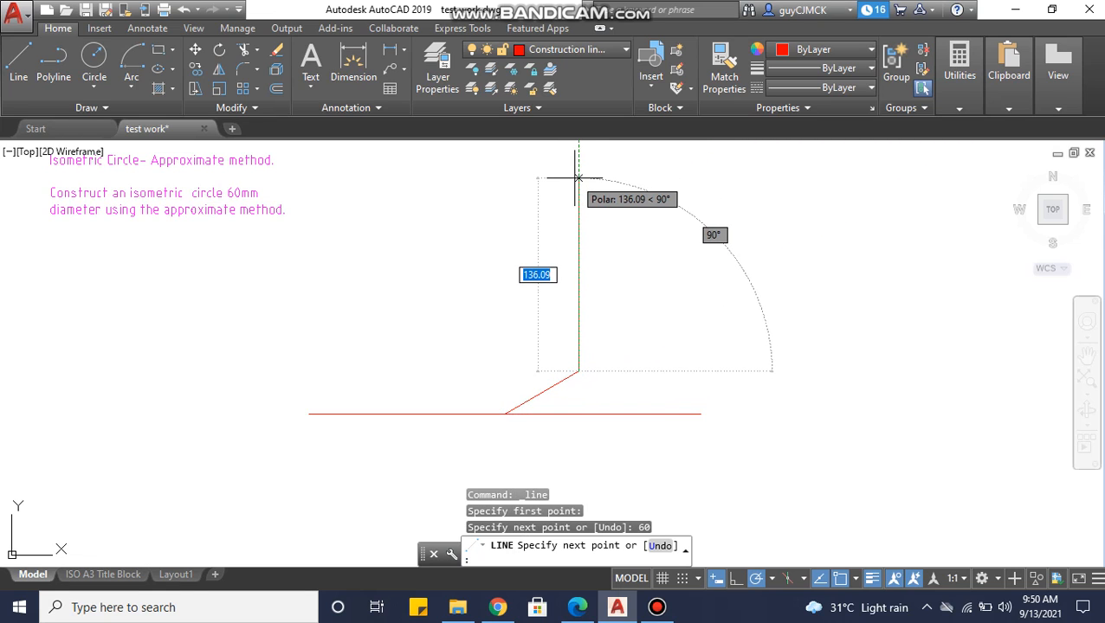
key("Return")
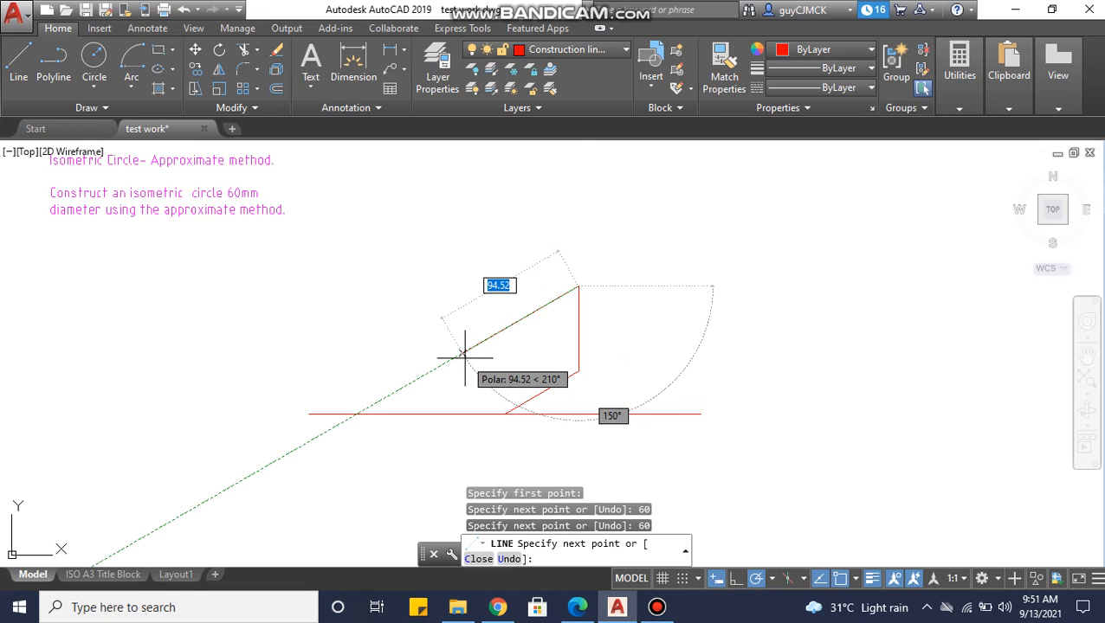
key("Return")
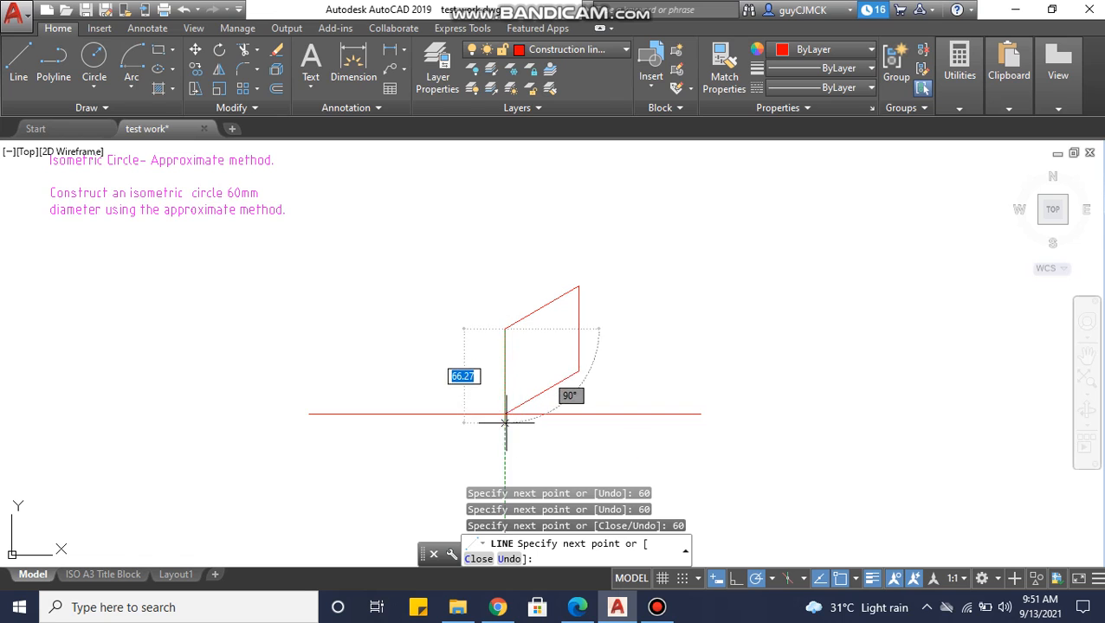
key("Escape")
middle_click_drag(555, 375, 390, 291)
key("Escape")
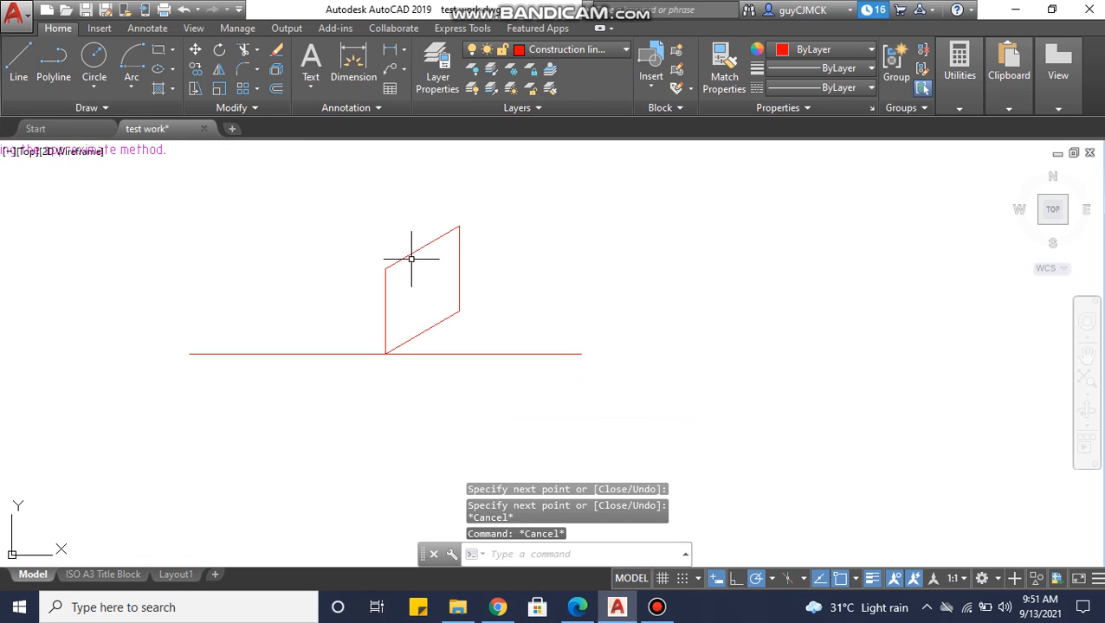
Make the Text layer current and add the multiline text label "A" below the rhombus's lowest corner on the base line.
left_click(567, 50)
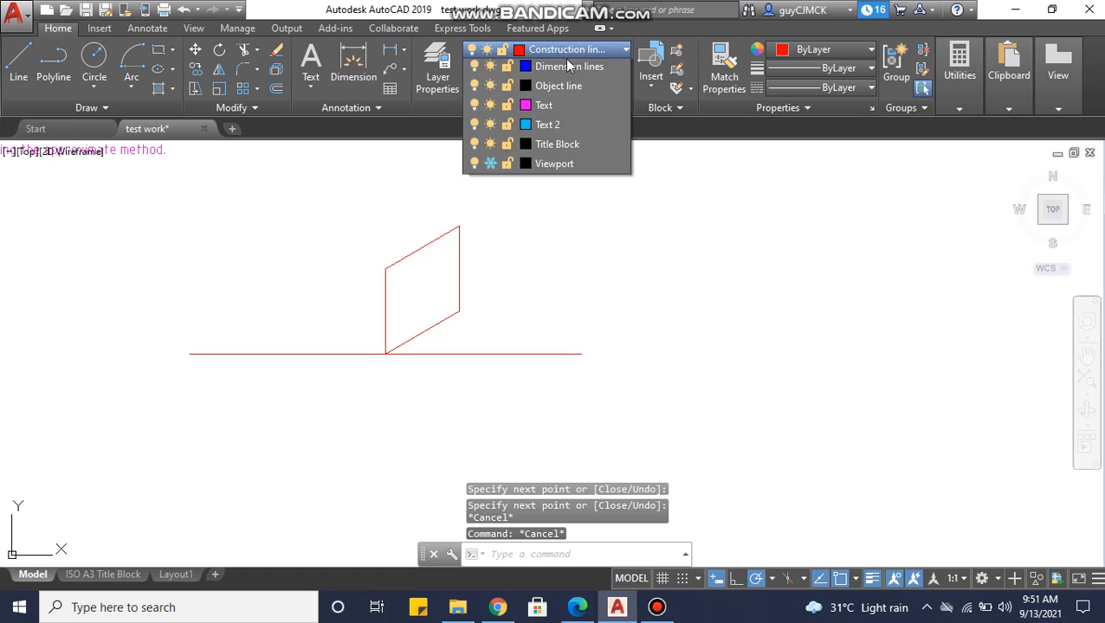
left_click(546, 207)
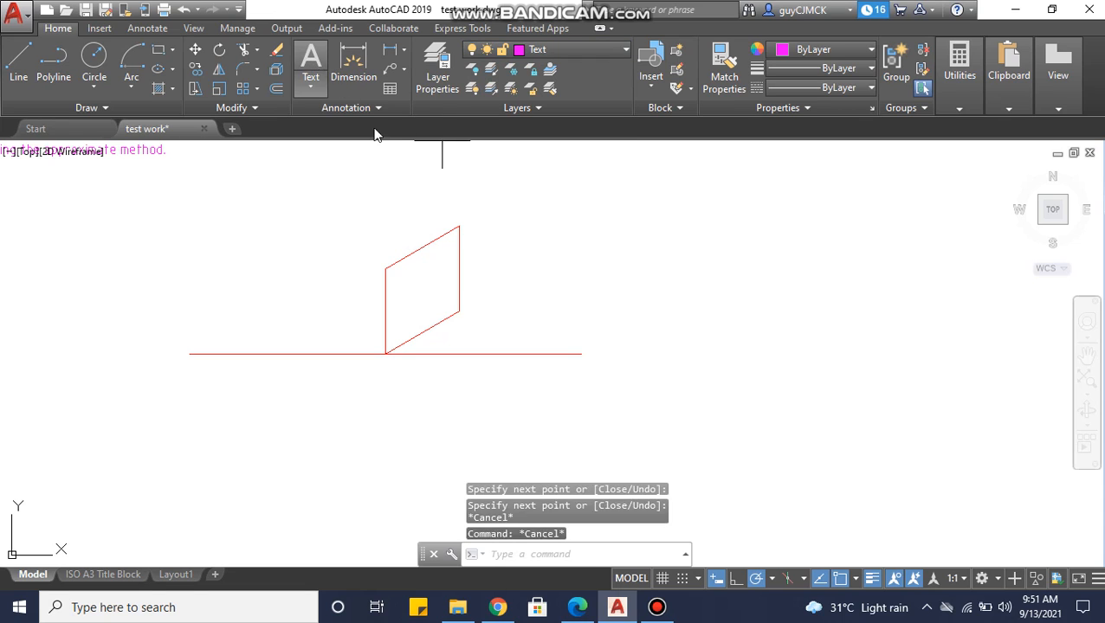
left_click(312, 62)
scroll(385, 387, "up", 3)
scroll(381, 308, "up", 2)
left_click(364, 308)
left_click(407, 336)
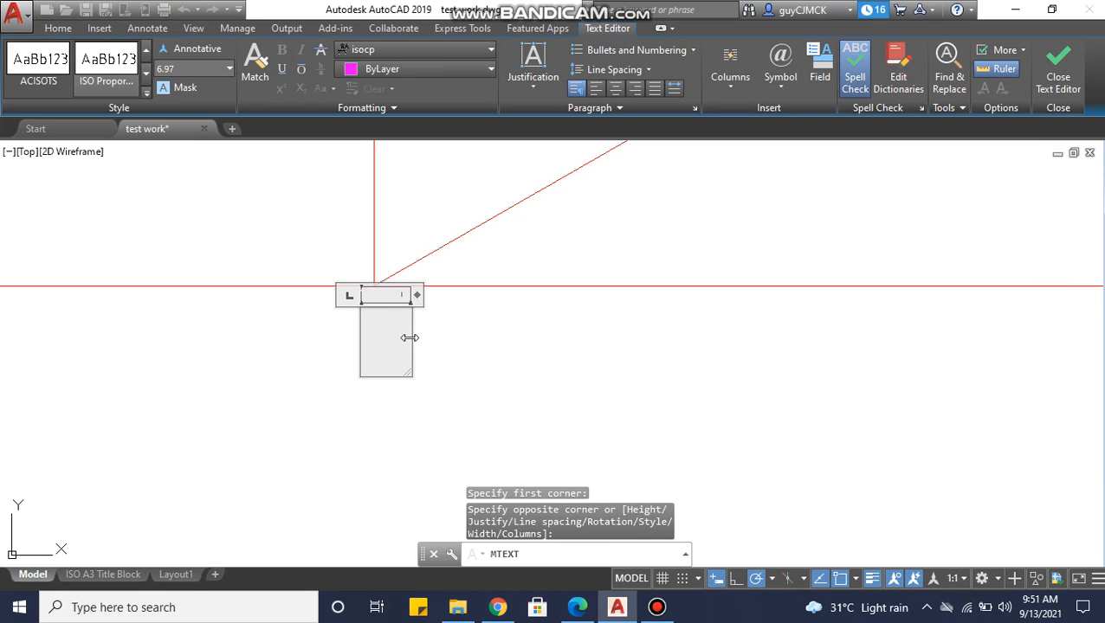
key("Caps_Lock")
left_click(513, 346)
middle_click_drag(548, 304, 414, 425)
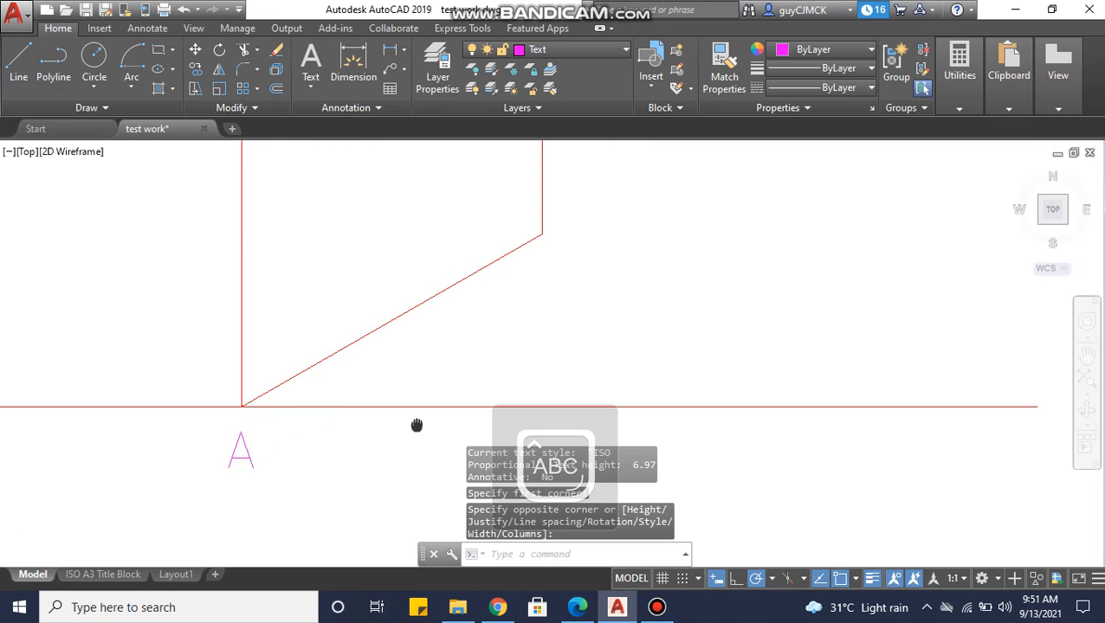
left_click(249, 452)
left_click(457, 445)
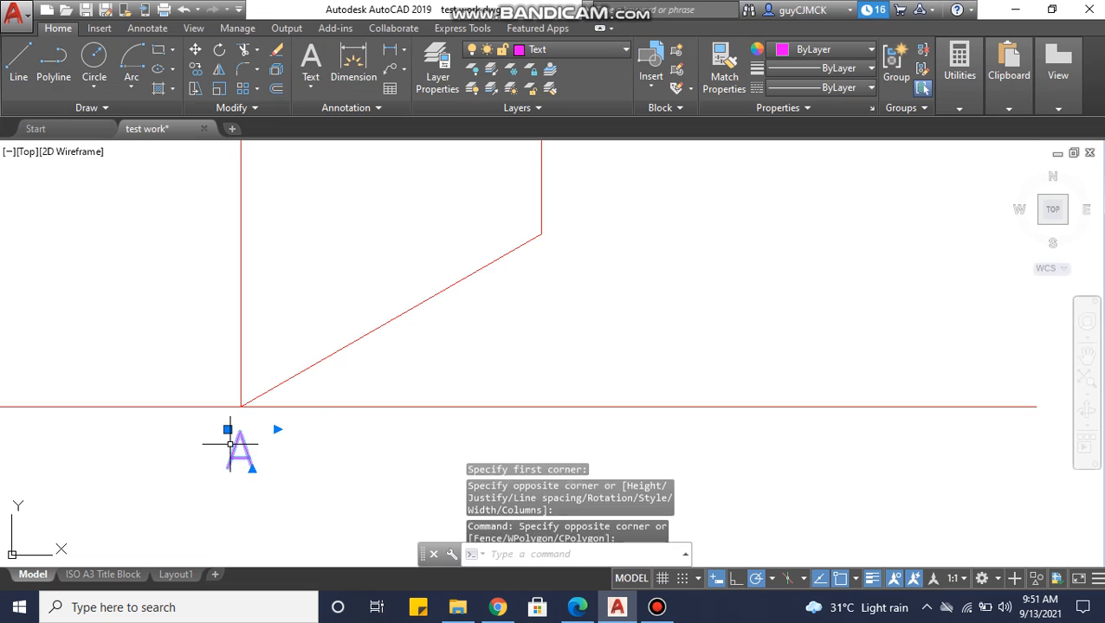
key("Escape")
Add the multiline text label "B" beside the rhombus's lower right corner.
middle_click_drag(518, 289, 488, 328)
type("mt")
key("Return")
left_click(468, 303)
left_click(530, 326)
type("B")
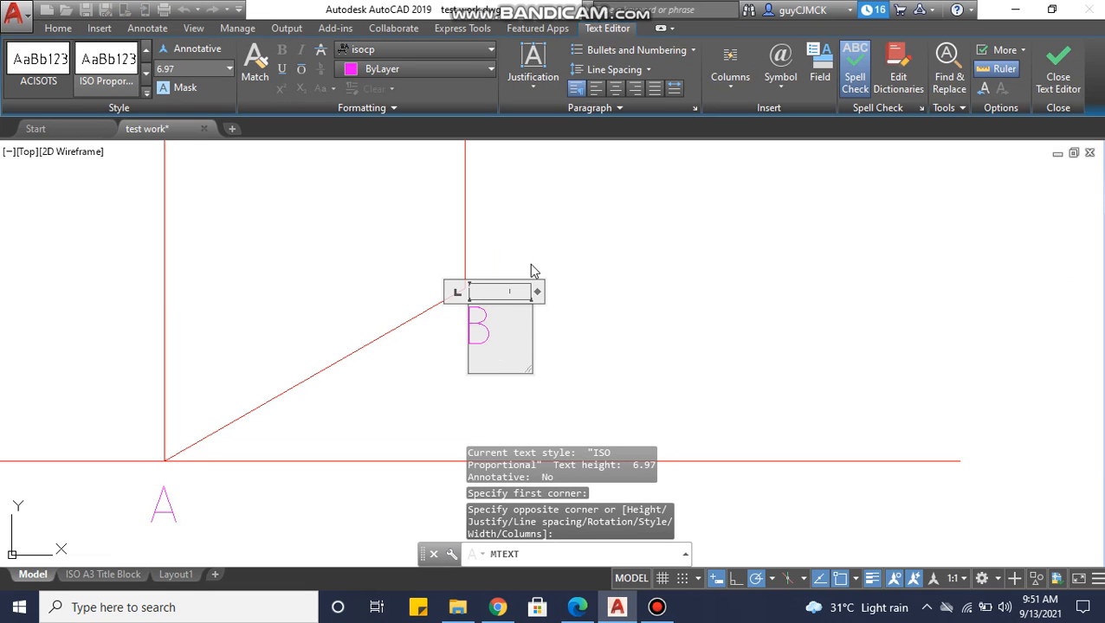
key("Return")
left_click(533, 230)
Add the multiline text label "C" beside the rhombus's upper right corner.
middle_click_drag(532, 227, 499, 347)
key("Return")
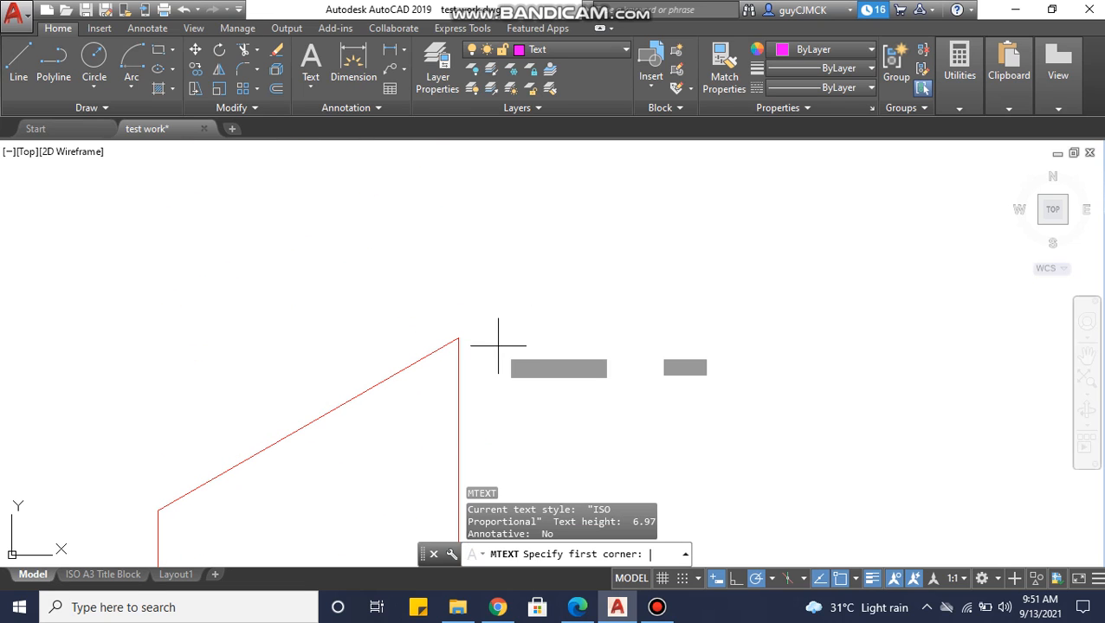
left_click(474, 312)
left_click(509, 335)
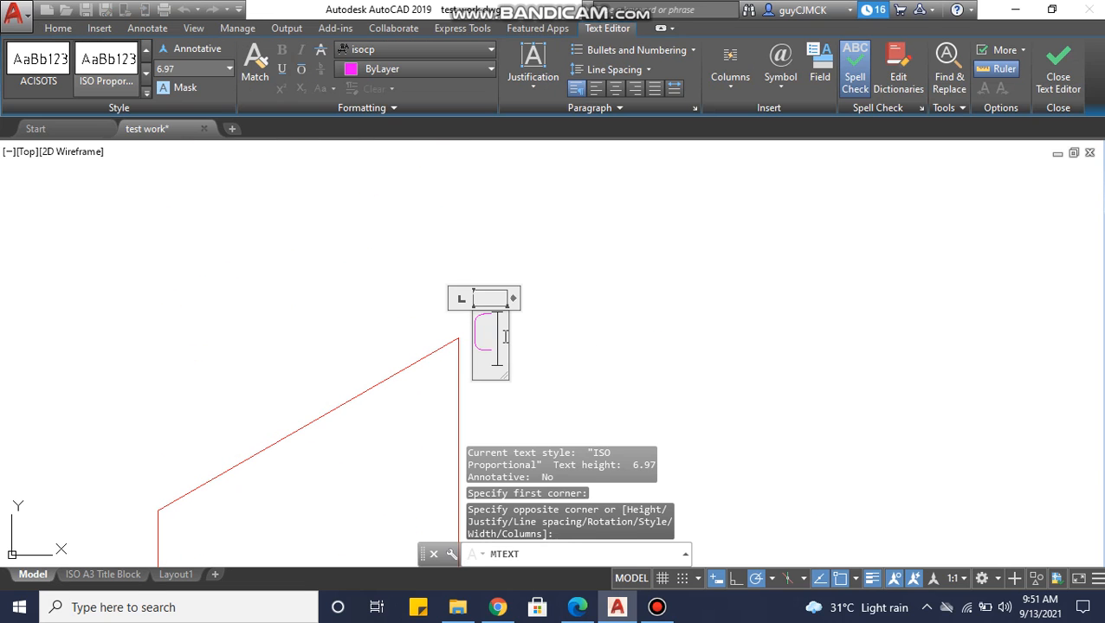
left_click(581, 335)
Add the multiline text label "D" beside the rhombus's upper left corner.
middle_click_drag(328, 323, 636, 271)
middle_click_drag(403, 392, 465, 264)
key("Return")
left_click(462, 317)
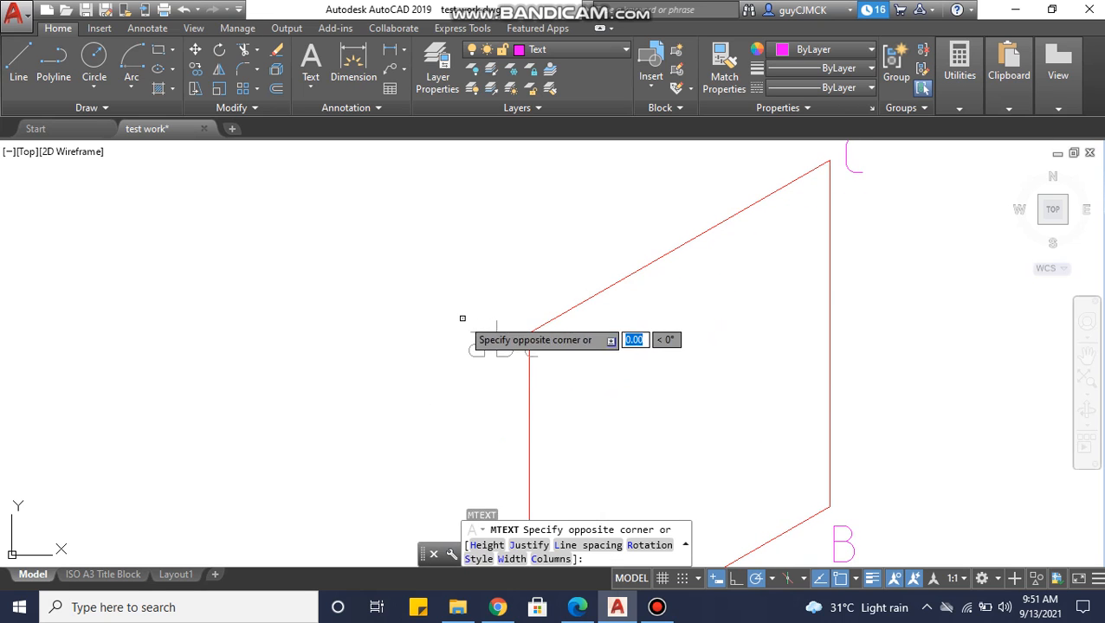
left_click(500, 371)
type("D")
left_click(589, 319)
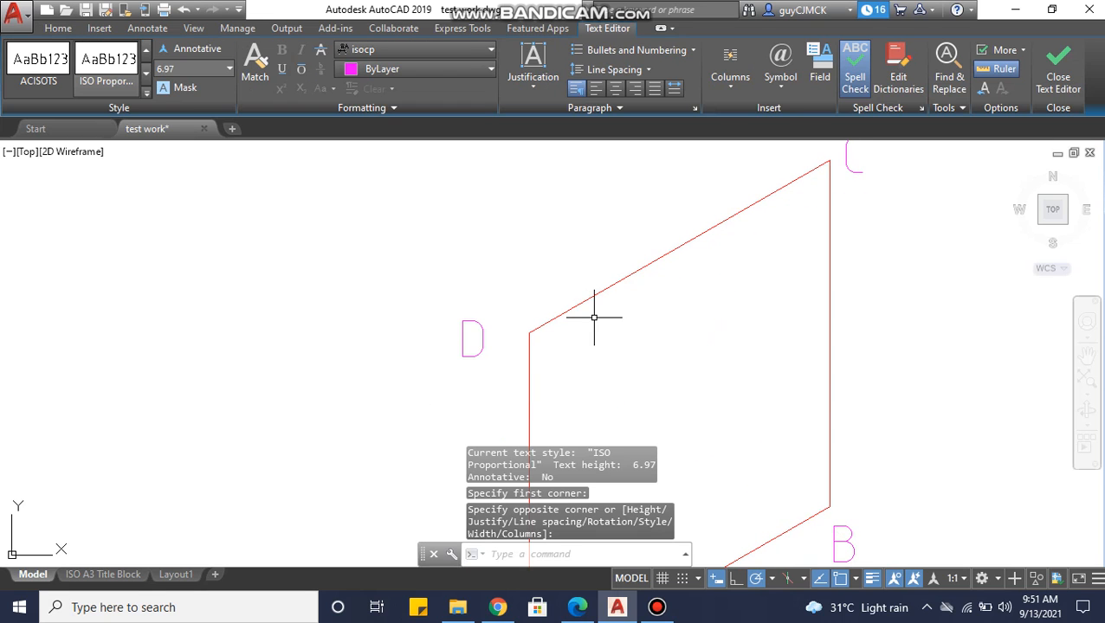
Make the Construction lines layer current and draw a vertical line from the midpoint of side AB to the midpoint of side DC.
scroll(260, 232, "down", 4)
middle_click_drag(452, 377, 421, 360)
middle_click_drag(539, 336, 518, 368)
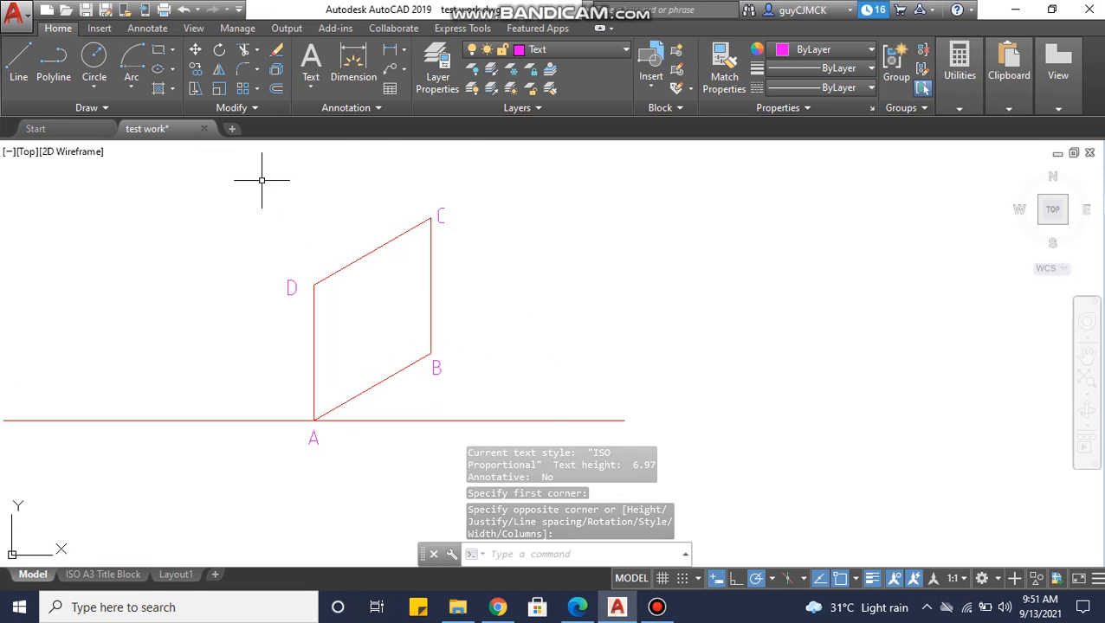
left_click(571, 54)
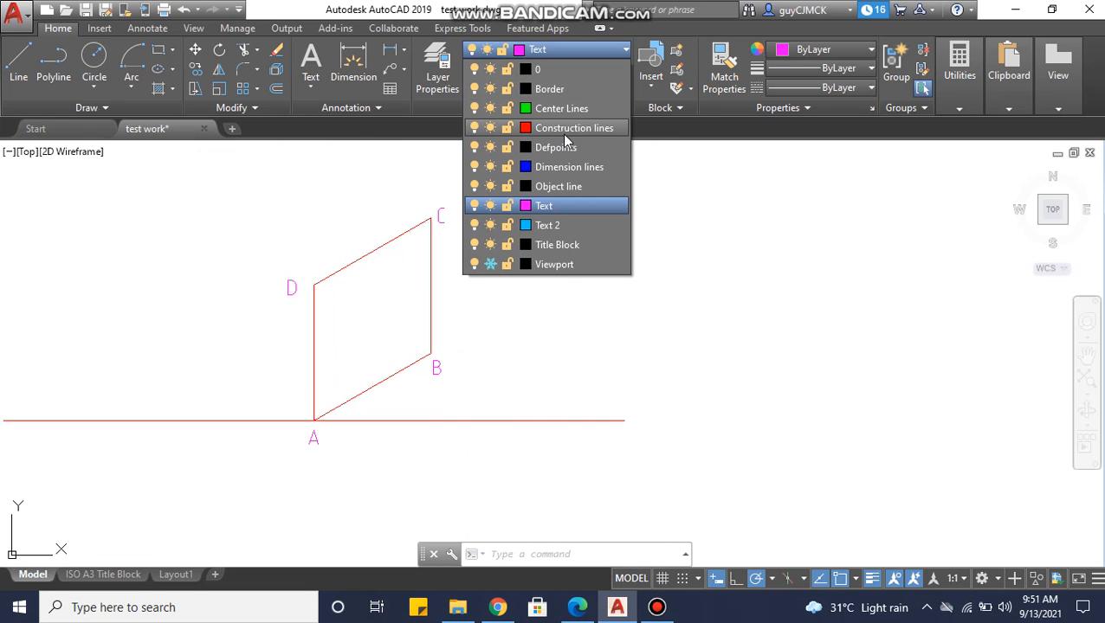
left_click(562, 133)
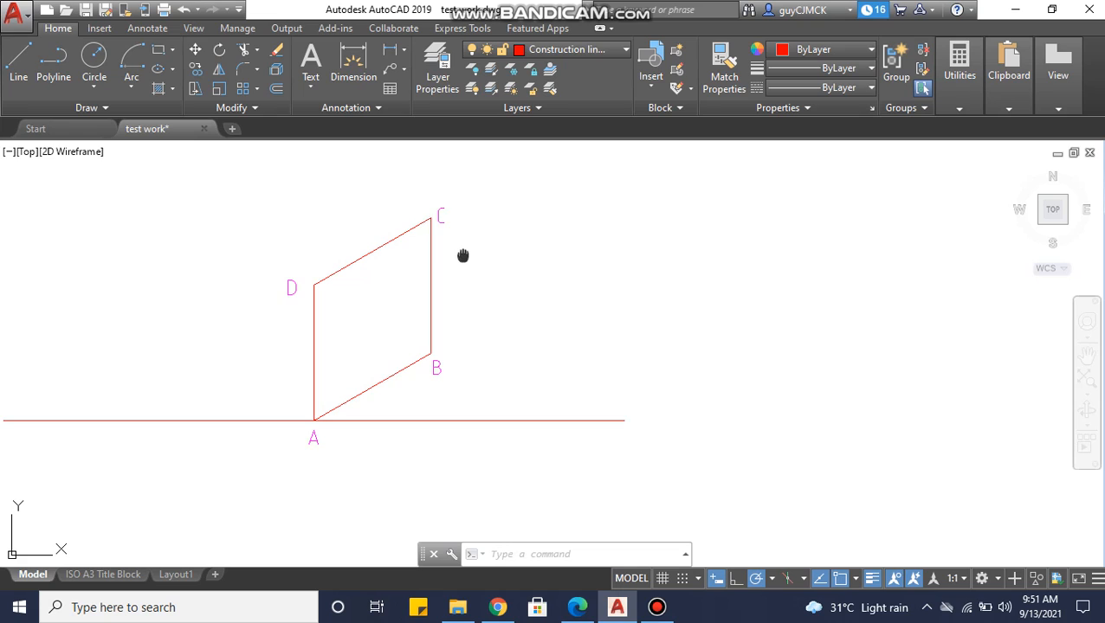
middle_click_drag(462, 256, 465, 245)
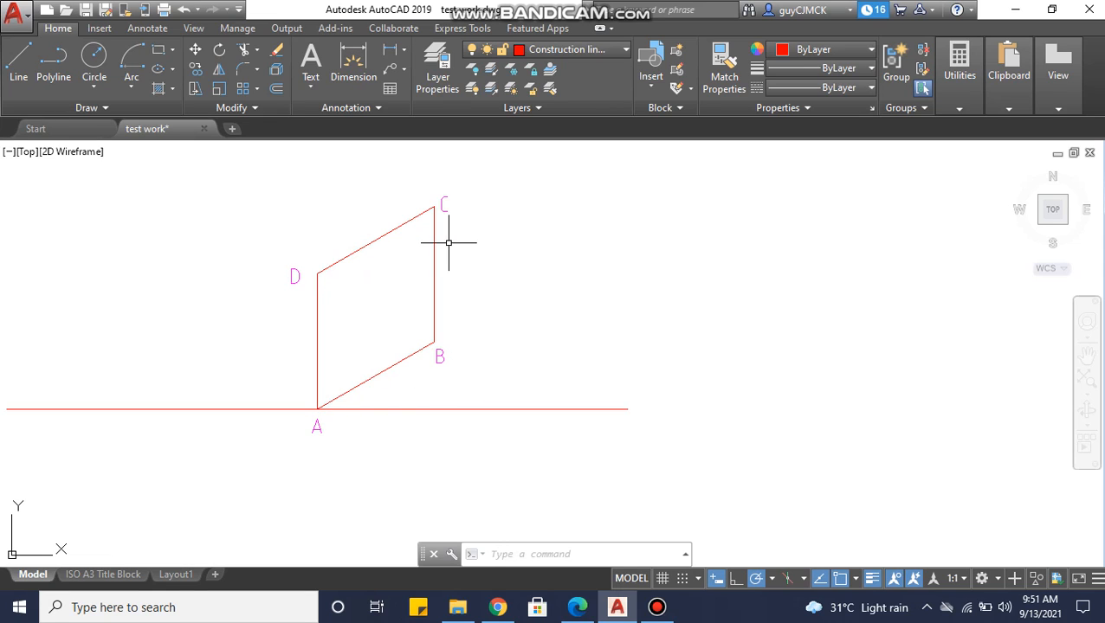
left_click(19, 60)
left_click(375, 376)
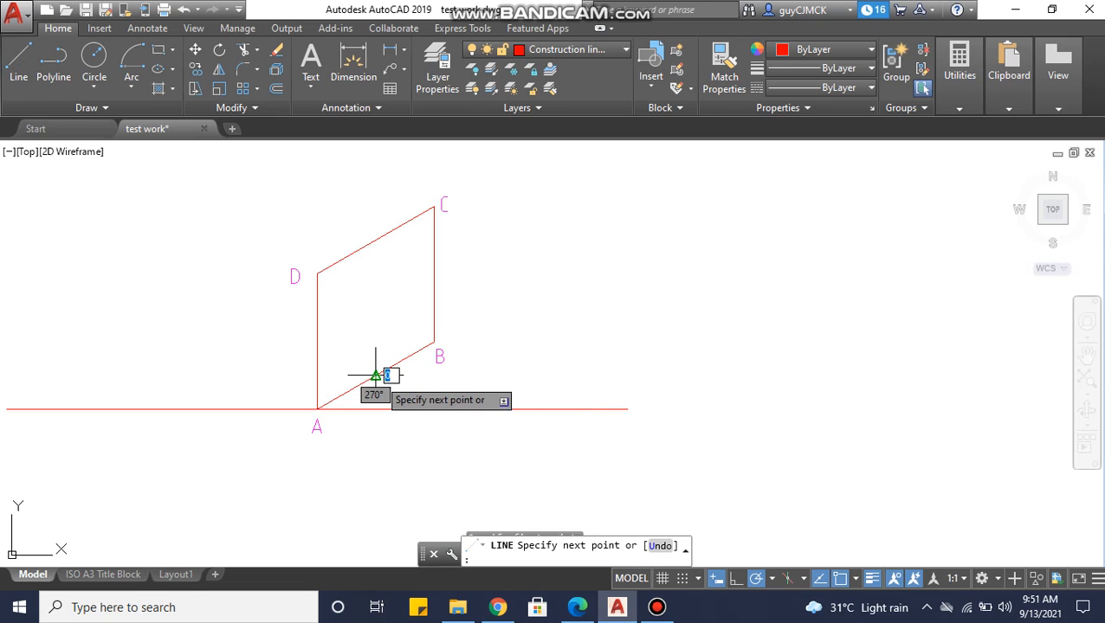
left_click(375, 239)
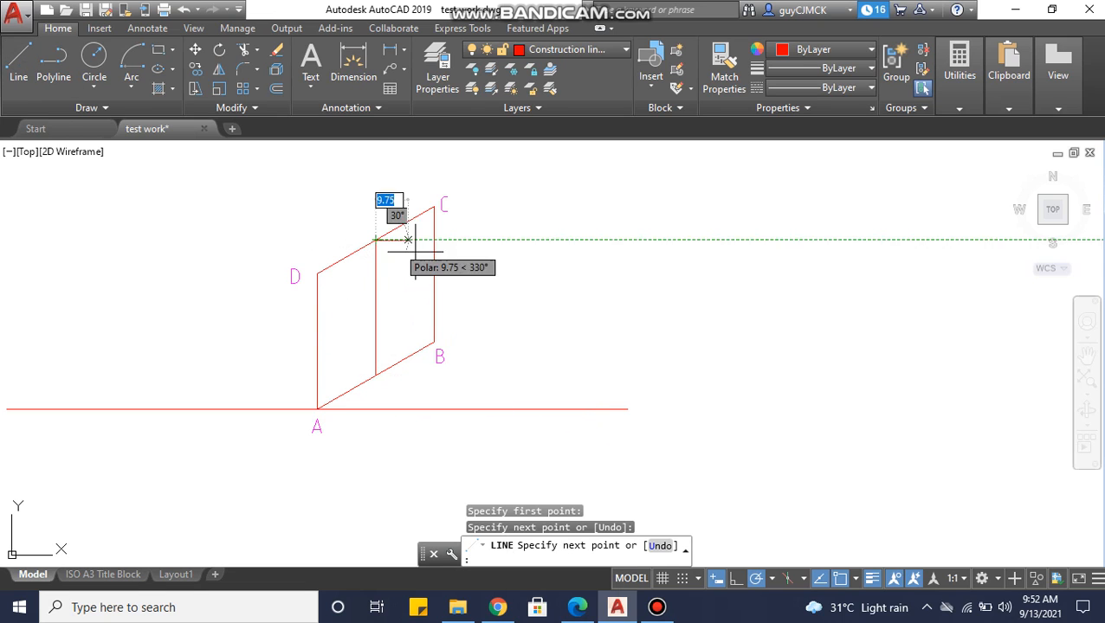
key("Escape")
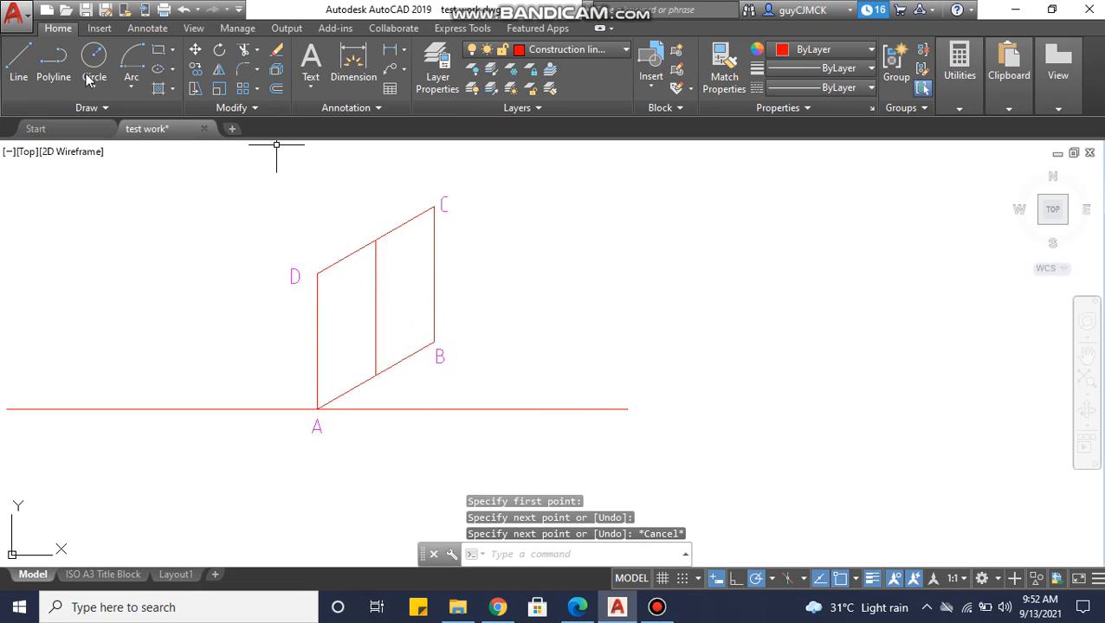
Draw a line from the midpoint of side BC to the midpoint of side AD.
left_click(23, 76)
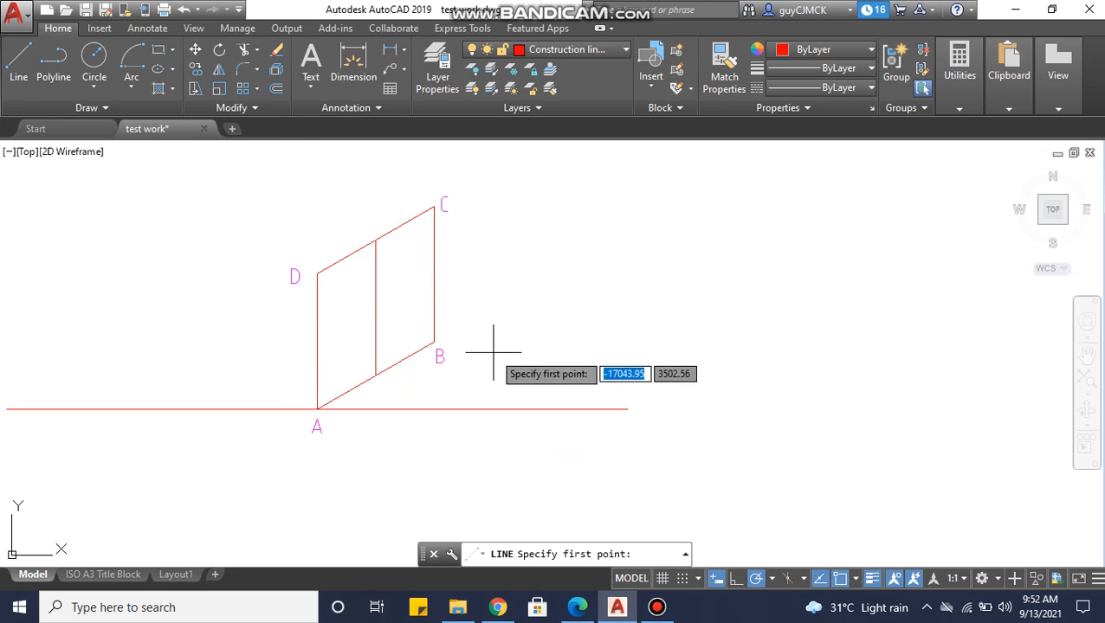
left_click(433, 275)
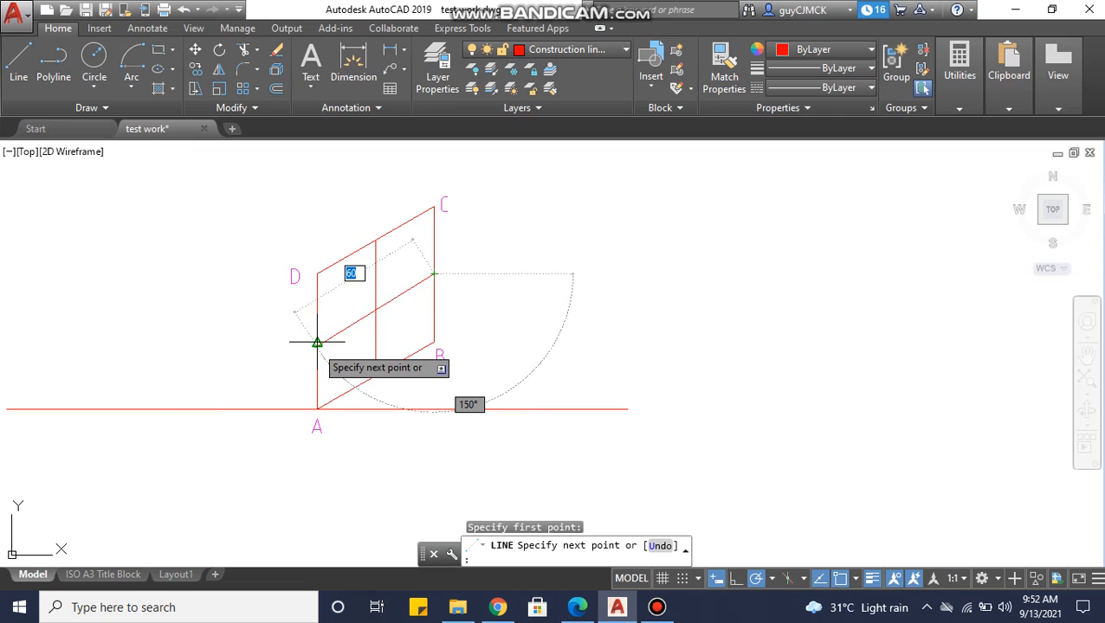
left_click(317, 342)
key("Escape")
Draw the long diagonal of the rhombus from corner A to corner C.
middle_click_drag(412, 326, 403, 334)
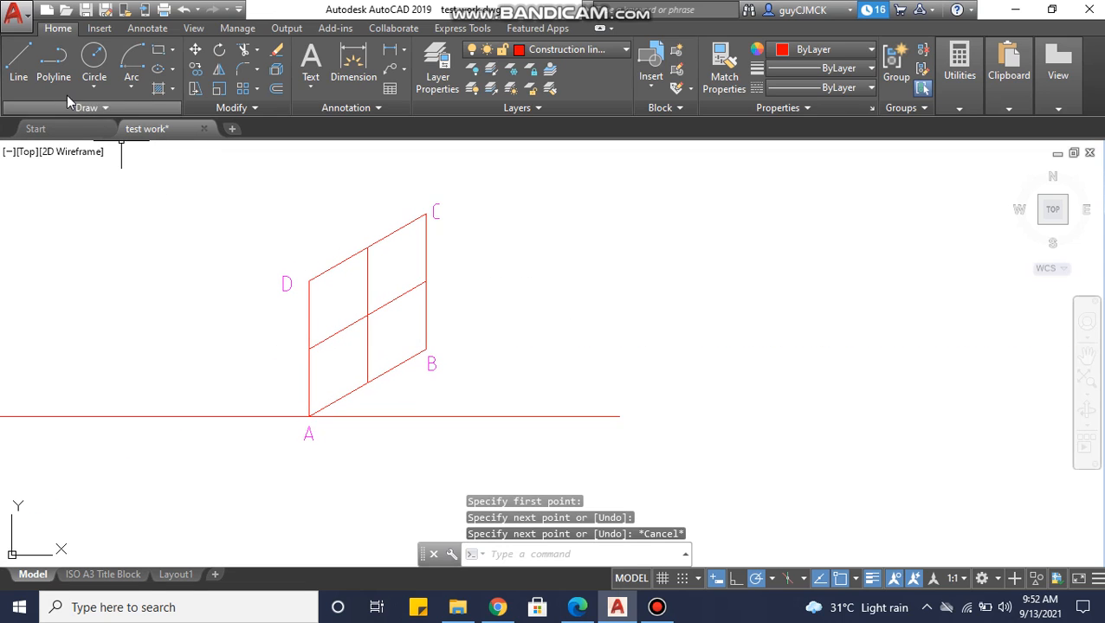
left_click(18, 65)
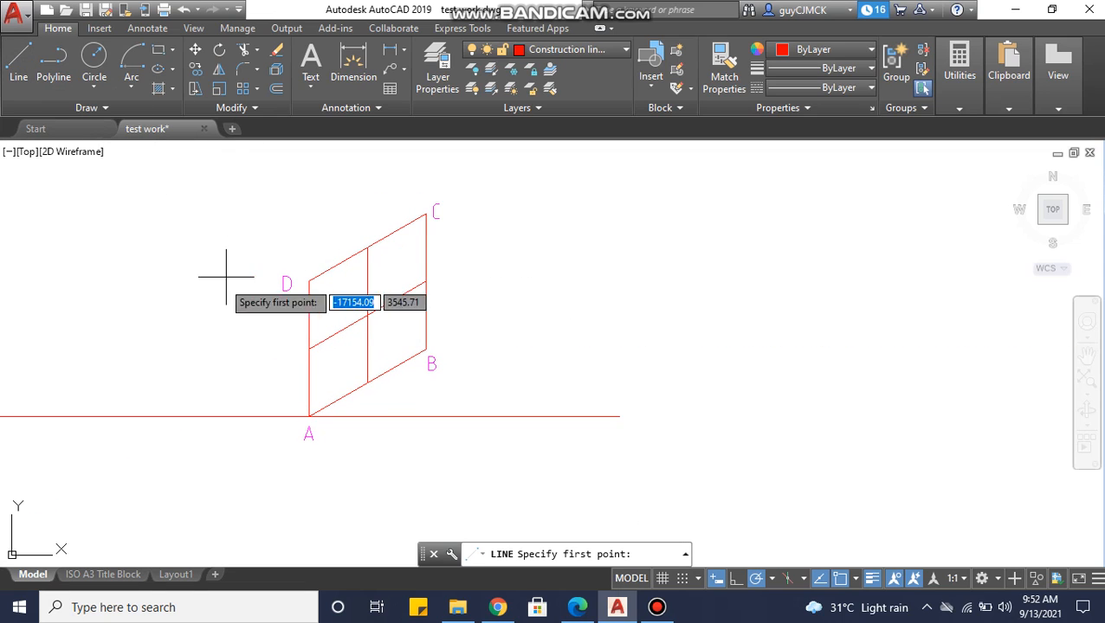
left_click(309, 416)
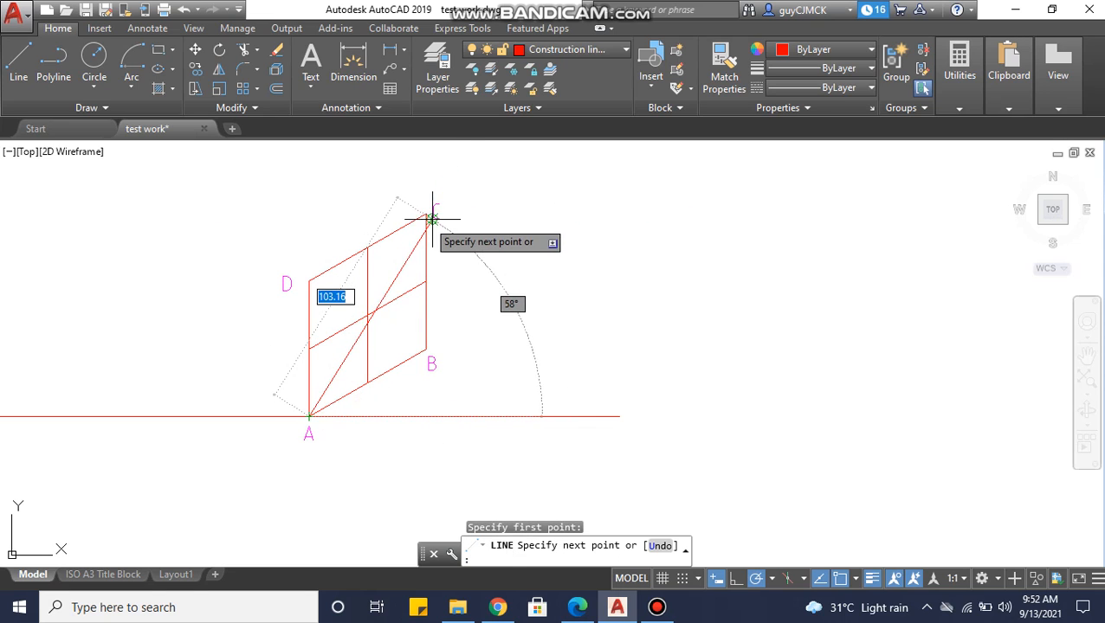
left_click(427, 214)
key("Escape")
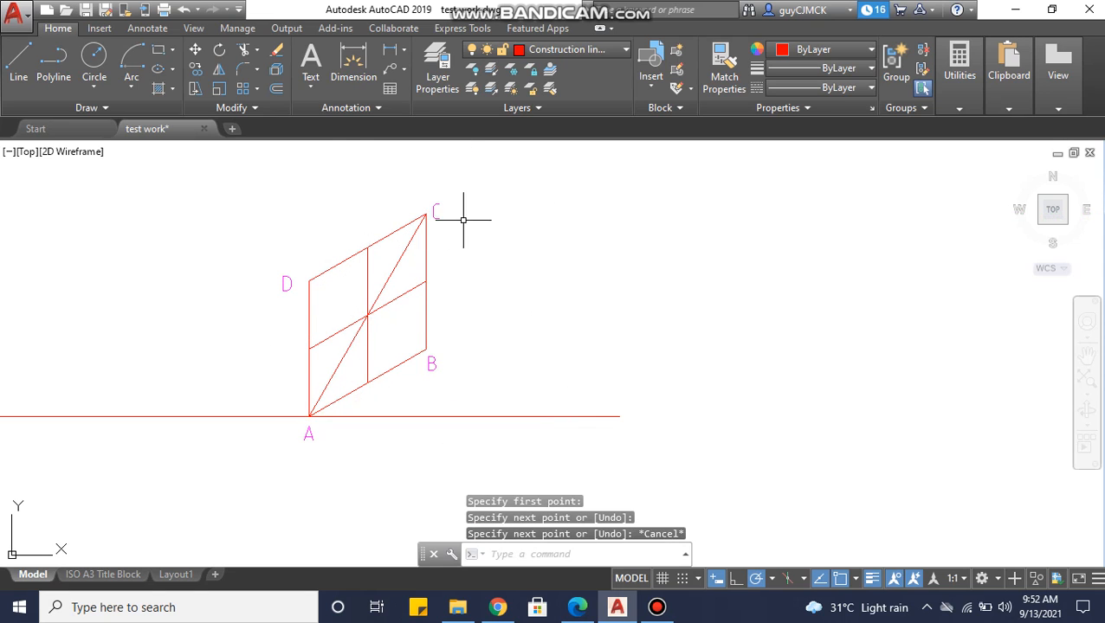
Make the Text layer current and add the multiline text label "A1" below the midpoint of side AB.
left_click(536, 54)
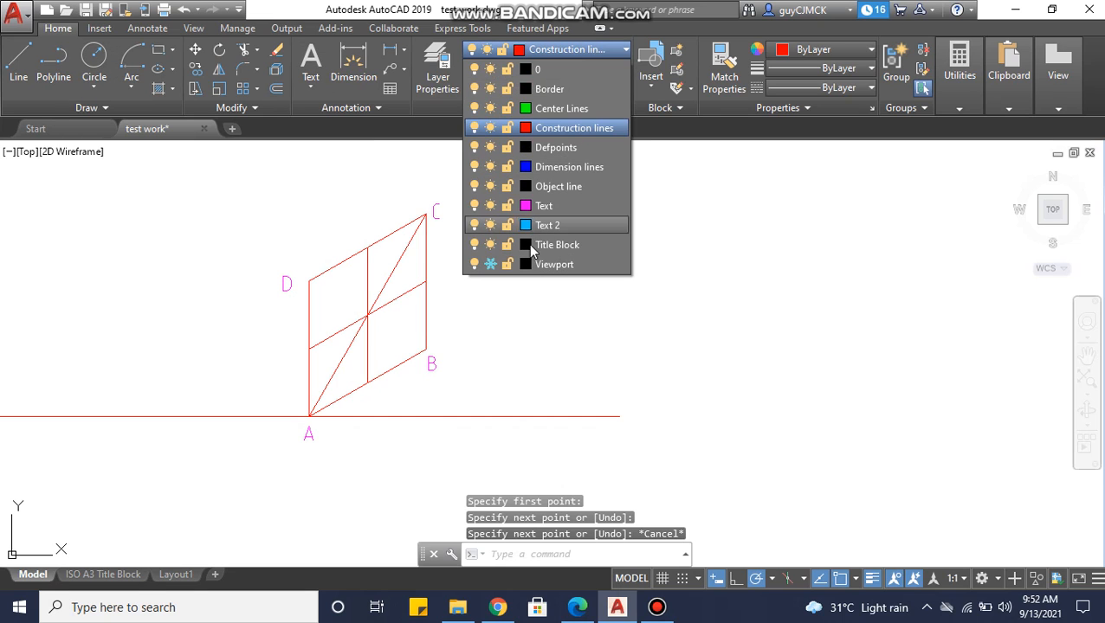
left_click(538, 209)
left_click(309, 74)
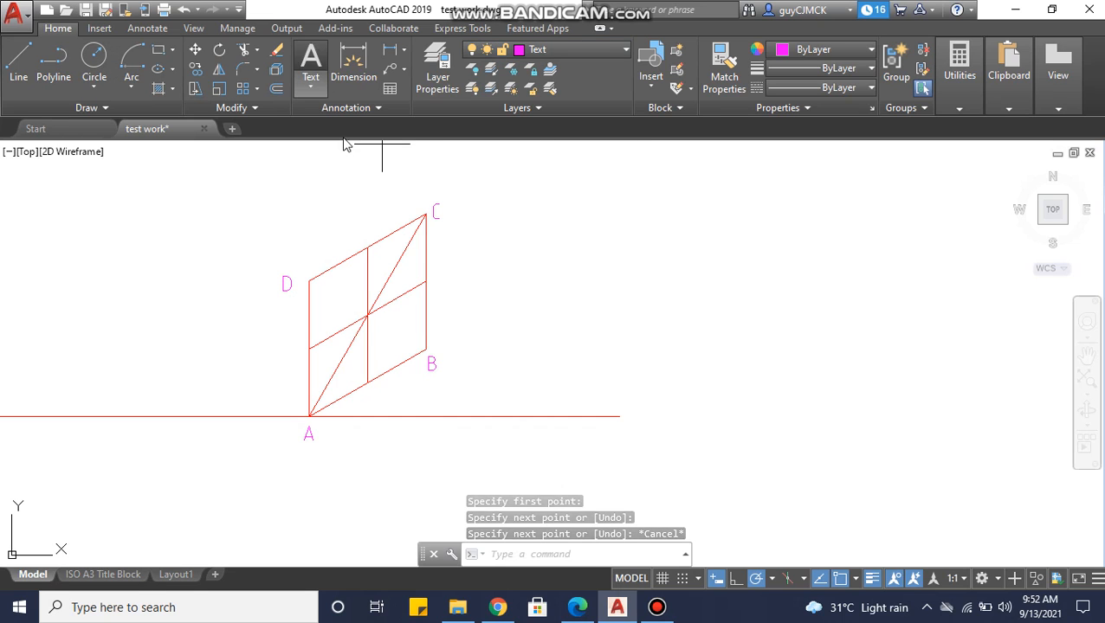
scroll(370, 383, "up", 2)
middle_click_drag(369, 383, 367, 317)
left_click(354, 305)
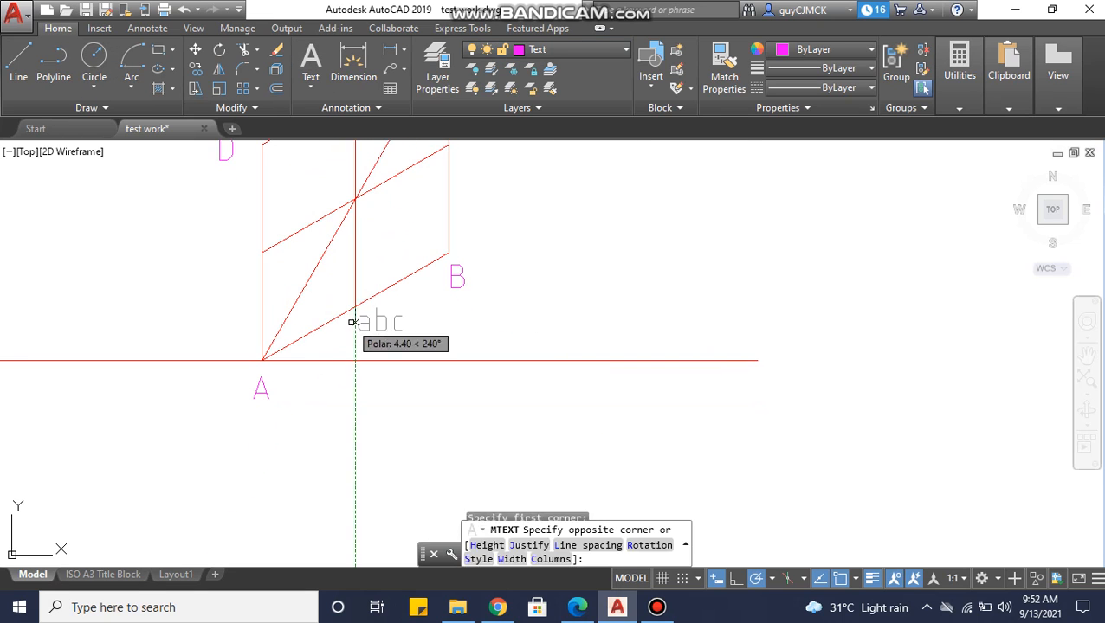
left_click(418, 347)
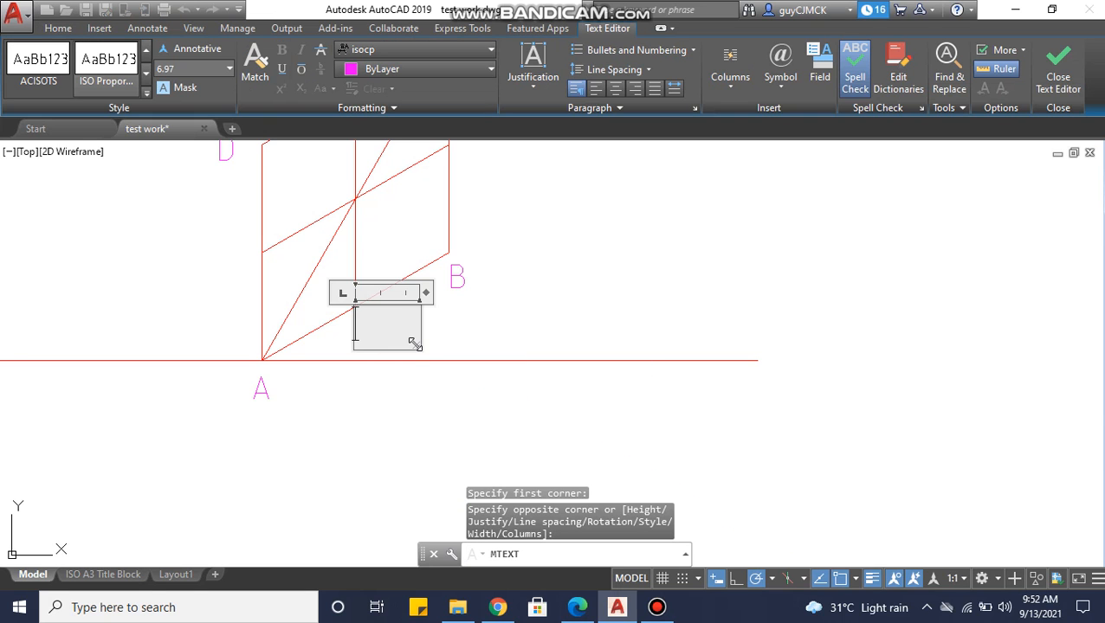
key("Escape")
left_click(375, 323)
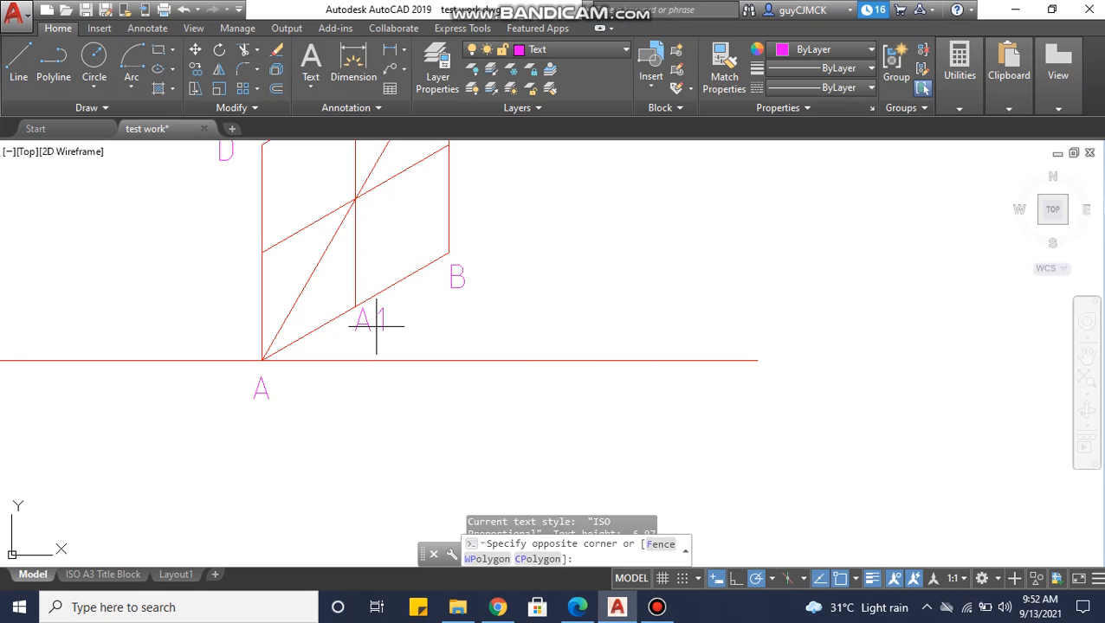
left_click(367, 324)
key("Escape")
Add the multiline text label "A2" beside the midpoint of side BC.
middle_click_drag(503, 272, 477, 364)
middle_click_drag(427, 222, 416, 276)
key("space")
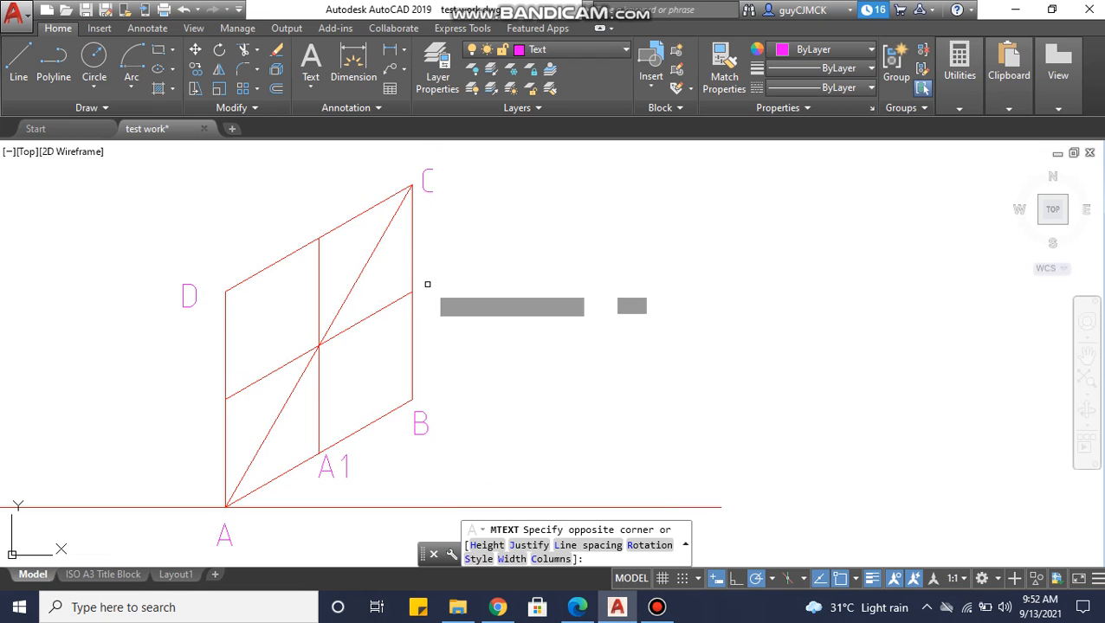
left_click(427, 284)
left_click(452, 305)
key("Escape")
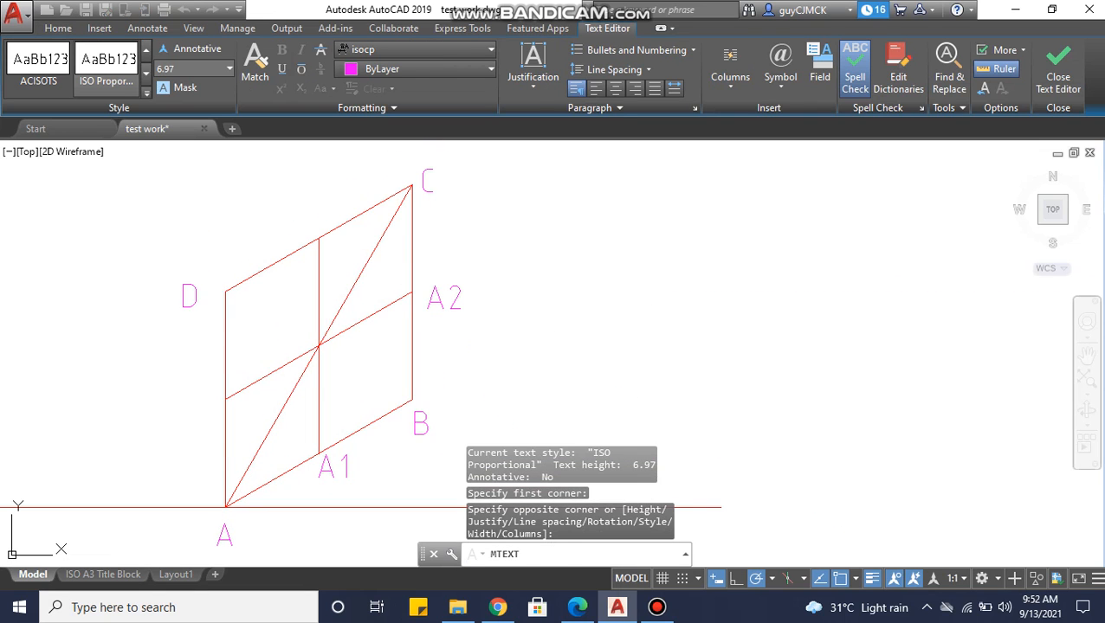
left_click(299, 211)
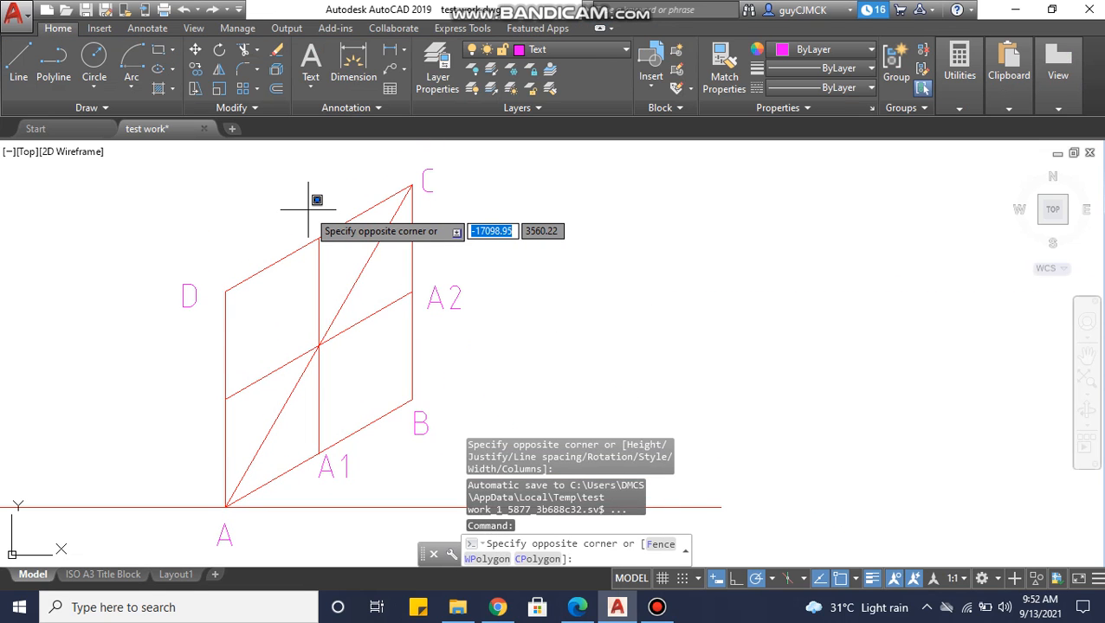
left_click(309, 209)
left_click(291, 207)
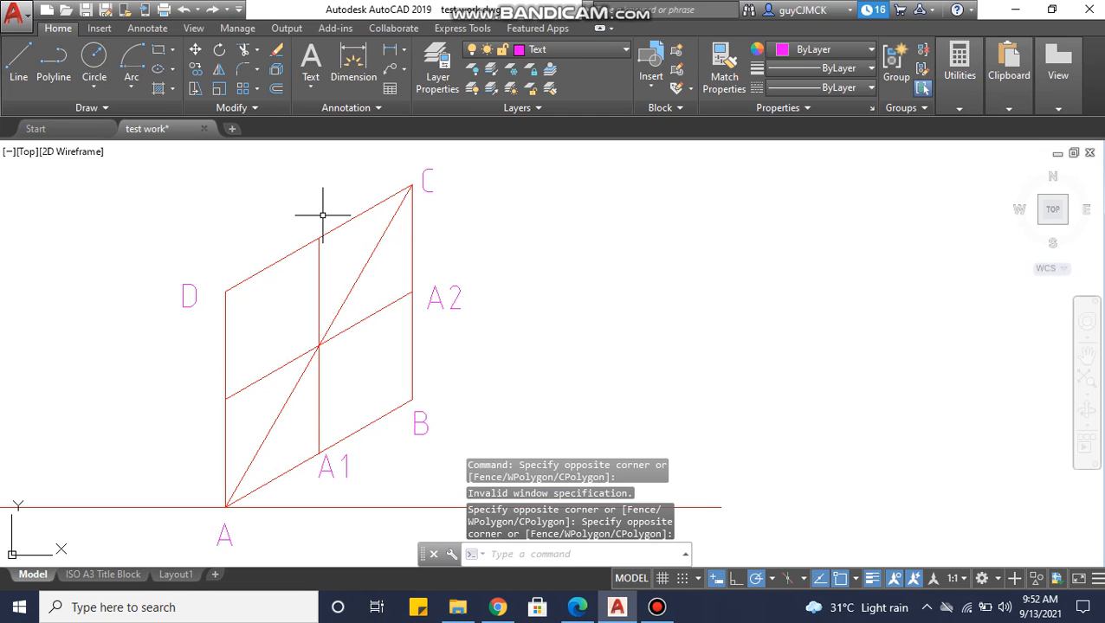
key("Escape")
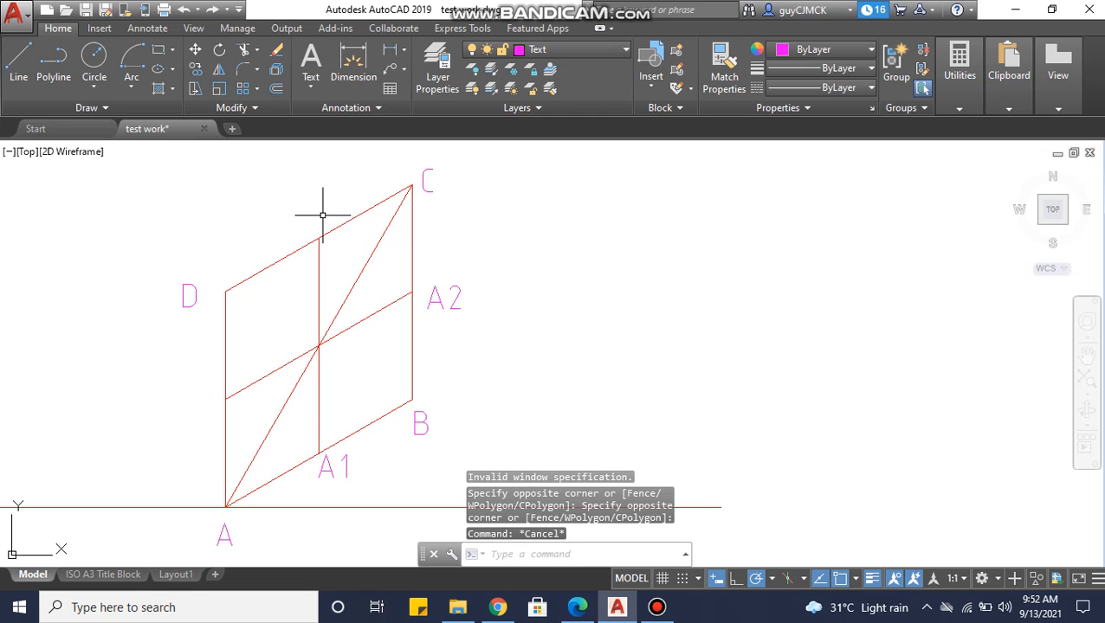
Add the multiline text label "A3" above the midpoint of side DC.
left_click(315, 75)
left_click(293, 194)
left_click(319, 213)
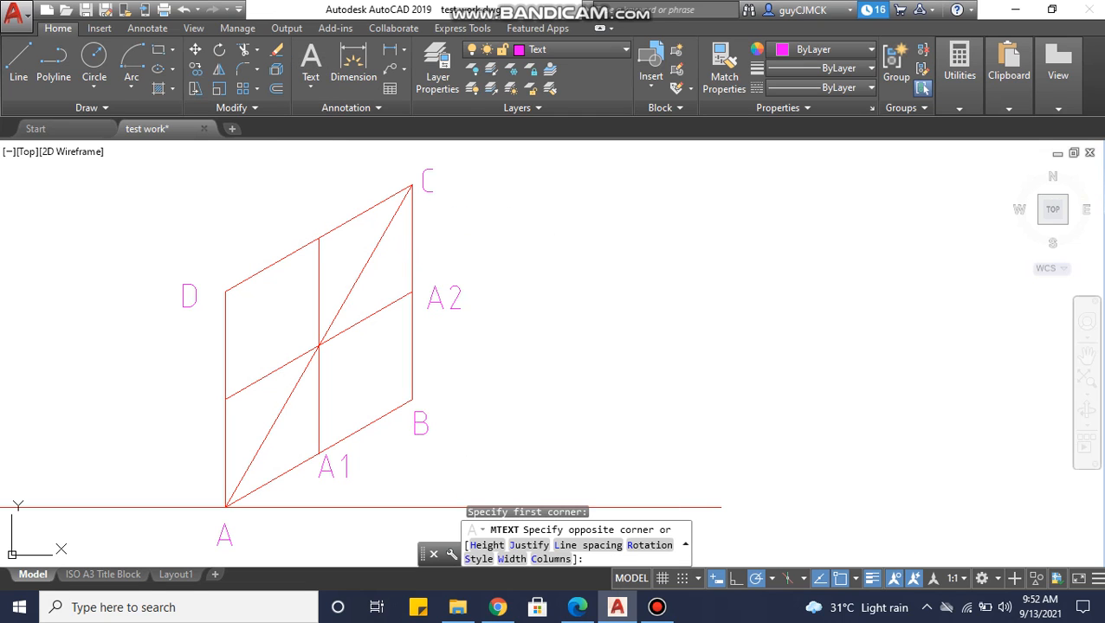
left_click(463, 230)
Add the multiline text label "A4" beside the midpoint of side AD.
middle_click_drag(254, 403, 326, 308)
key("Return")
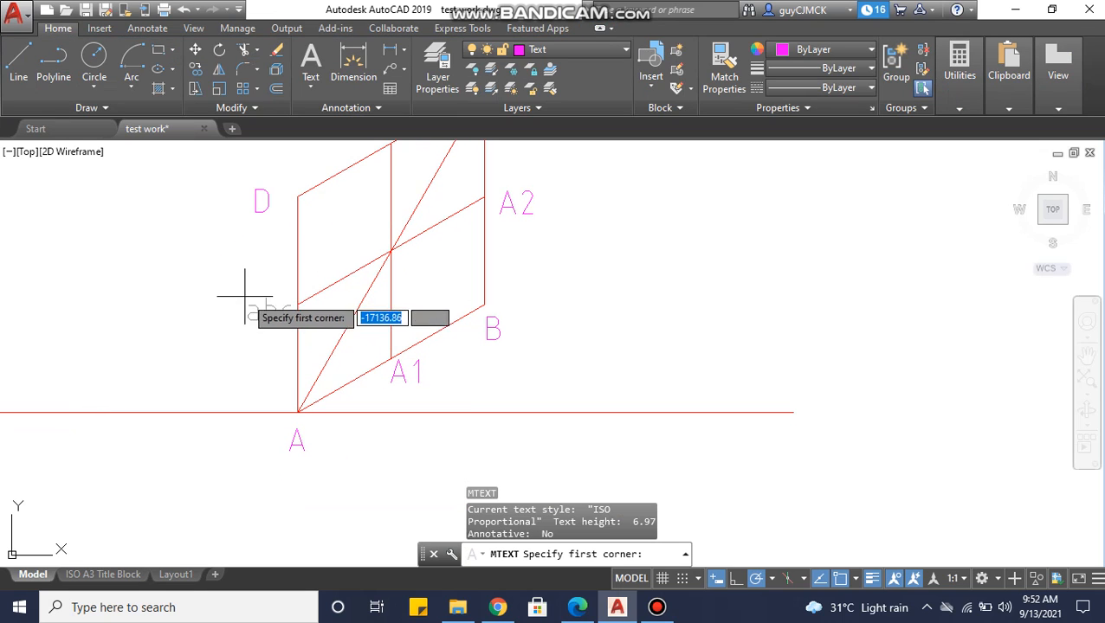
left_click(249, 302)
left_click(283, 317)
type("A4")
left_click(490, 329)
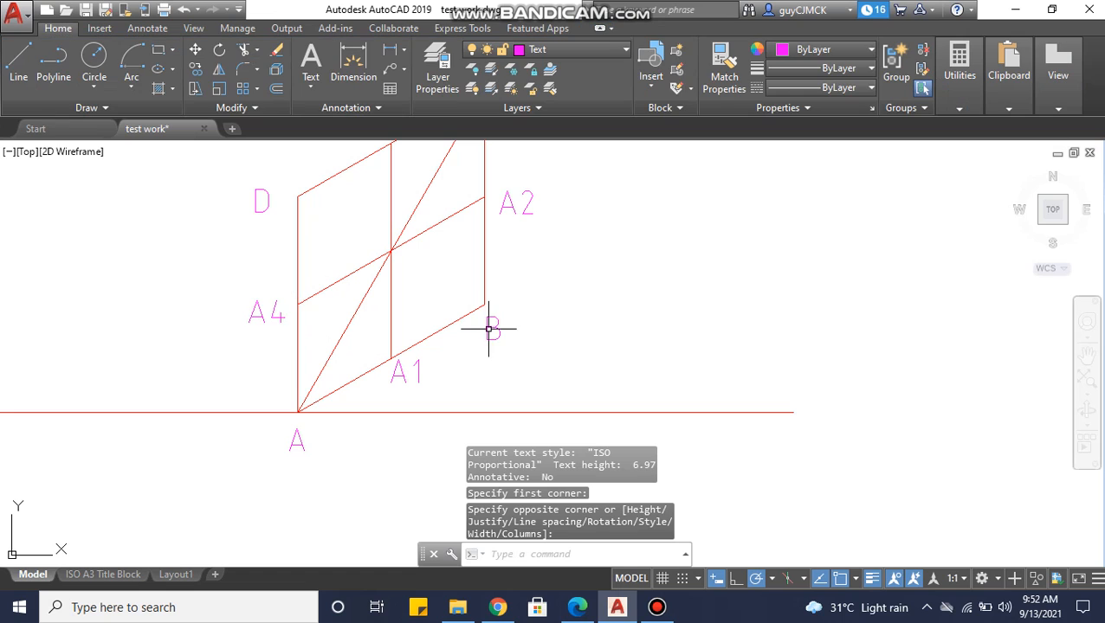
Make the Object line layer current and draw a Center, Start, End arc centred on corner B from A3 to A4.
mouse_move(554, 313)
middle_mouse_down()
mouse_move(562, 364)
mouse_move(505, 369)
middle_mouse_up()
scroll(547, 363, "down", 2)
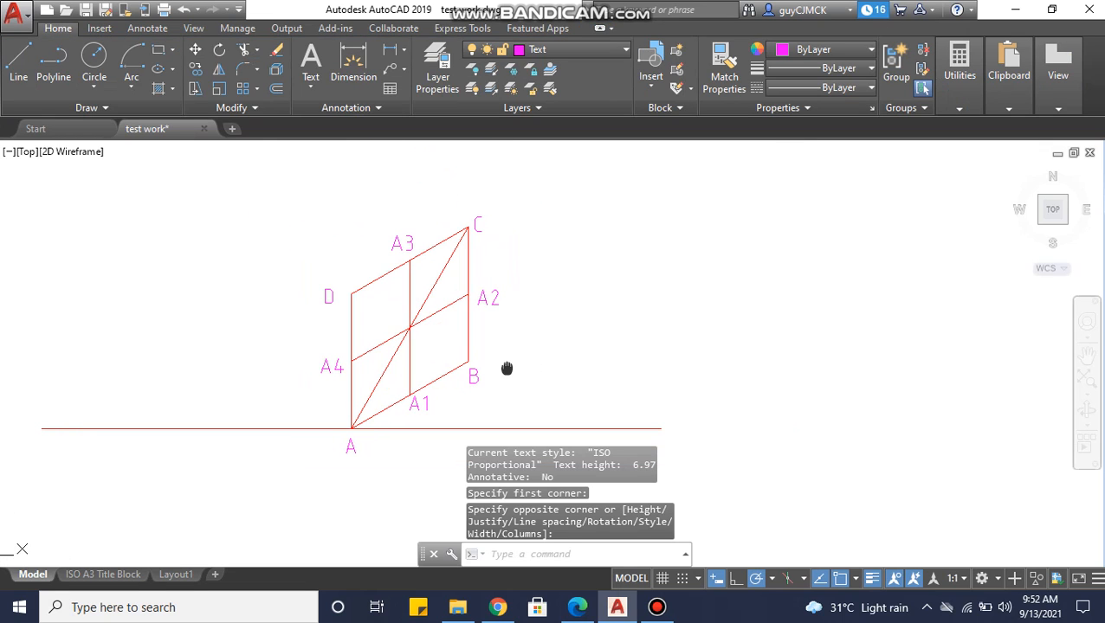
left_click(555, 50)
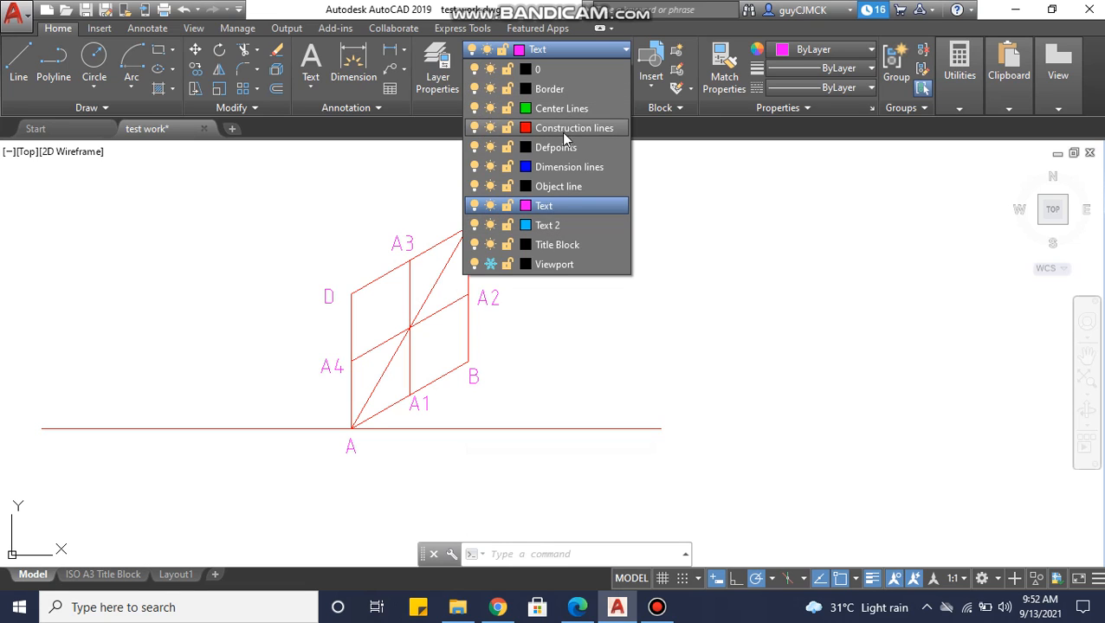
left_click(562, 186)
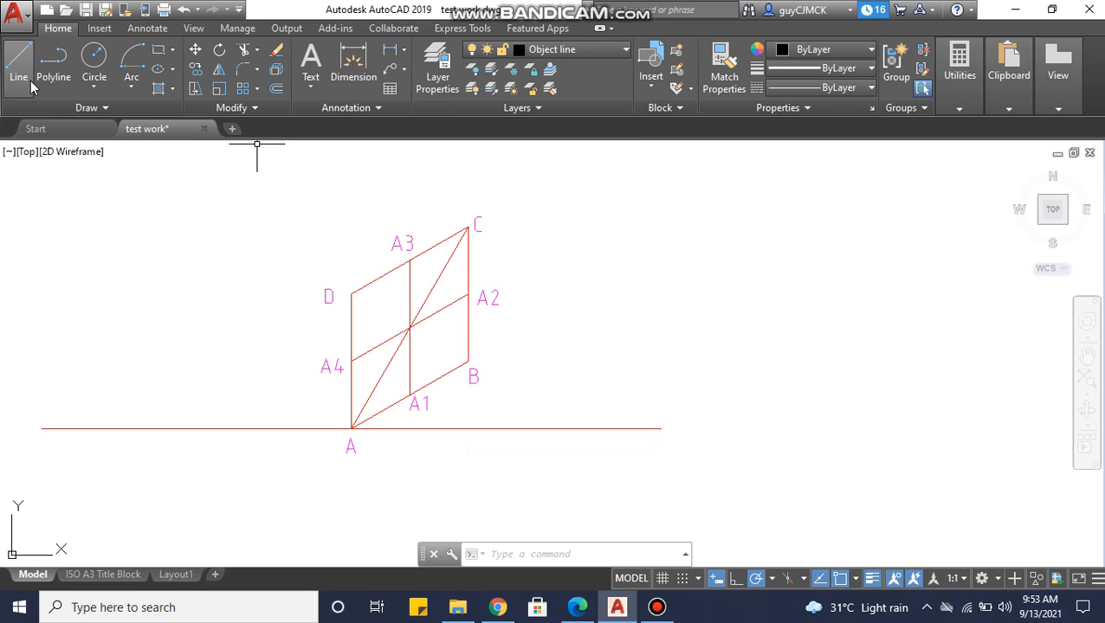
left_click(132, 86)
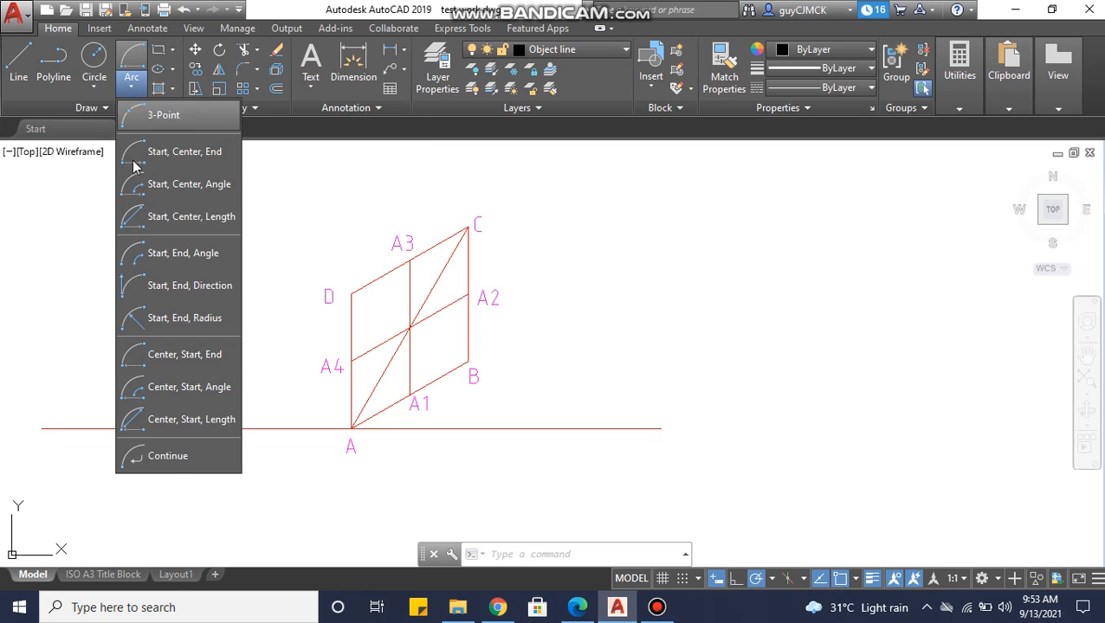
left_click(159, 355)
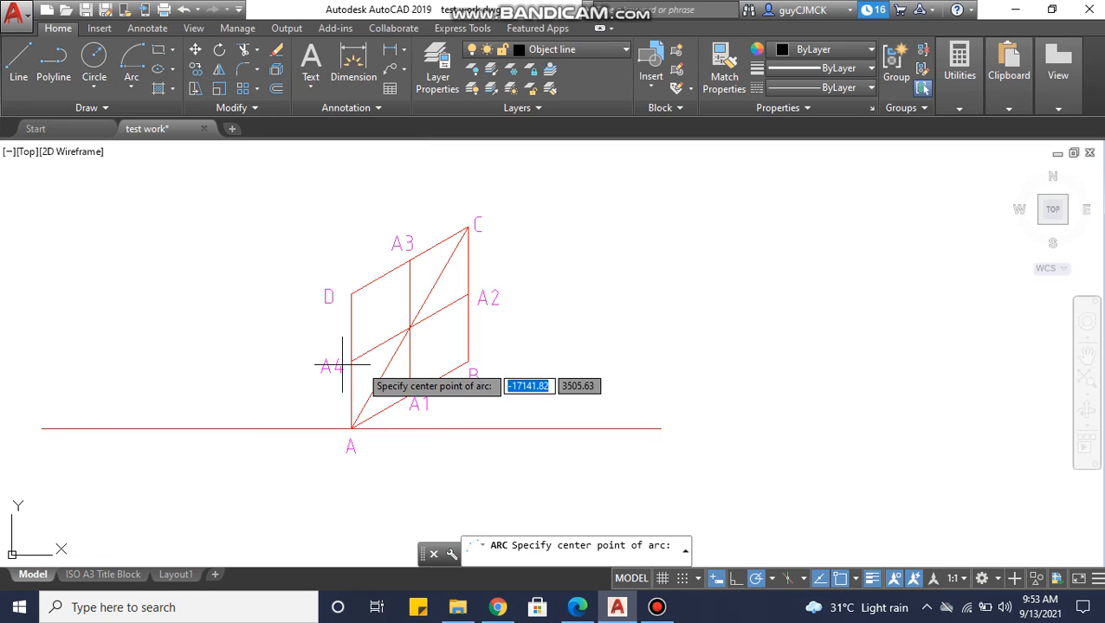
left_click(467, 361)
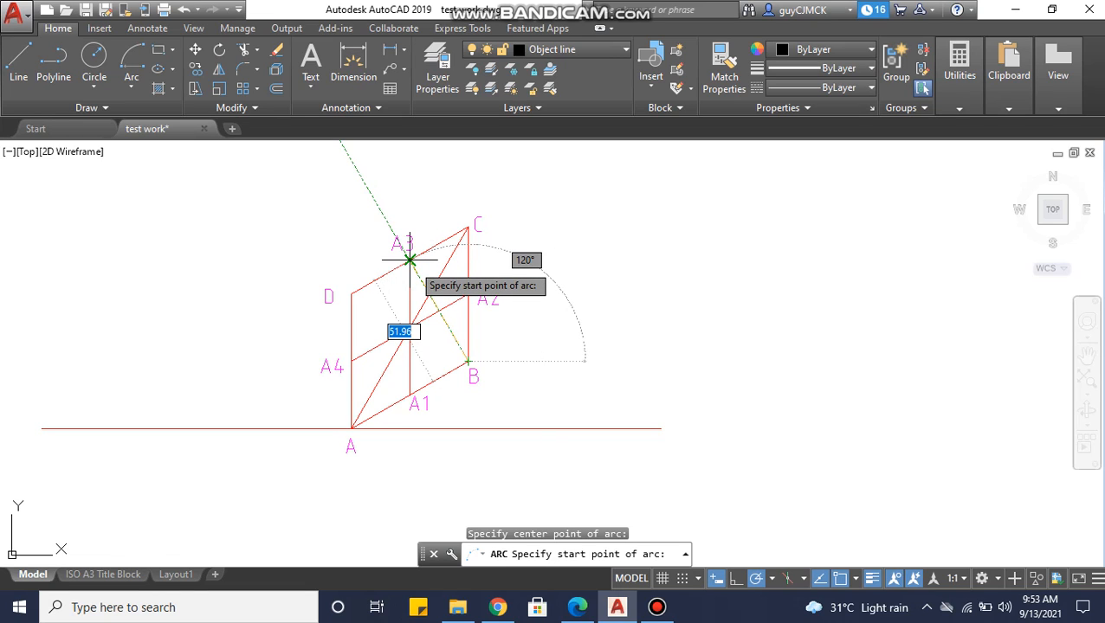
left_click(410, 259)
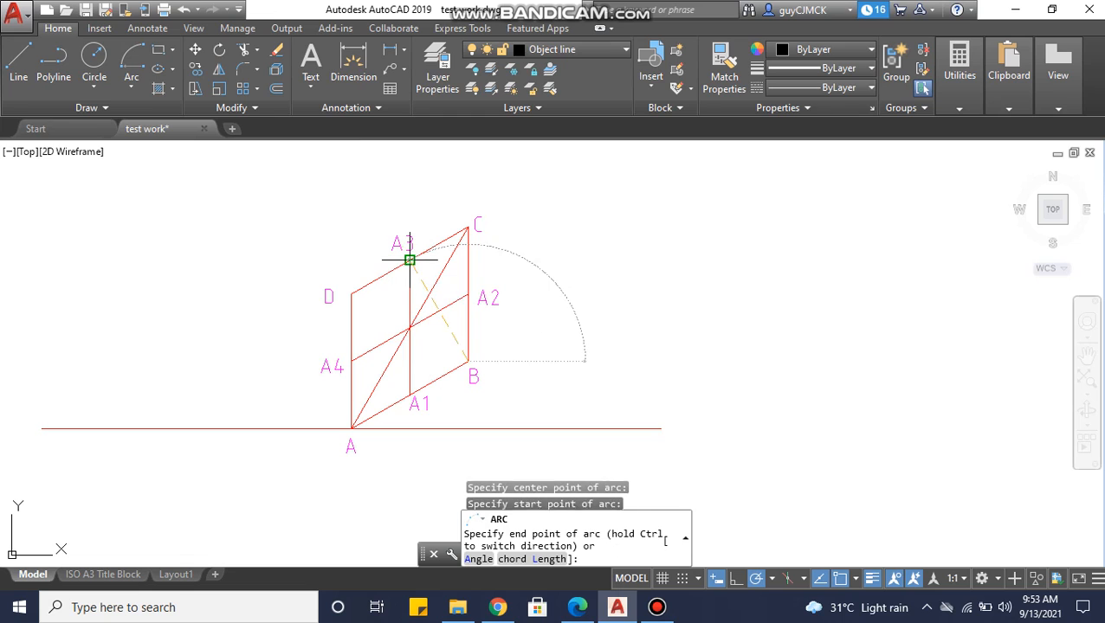
left_click(350, 362)
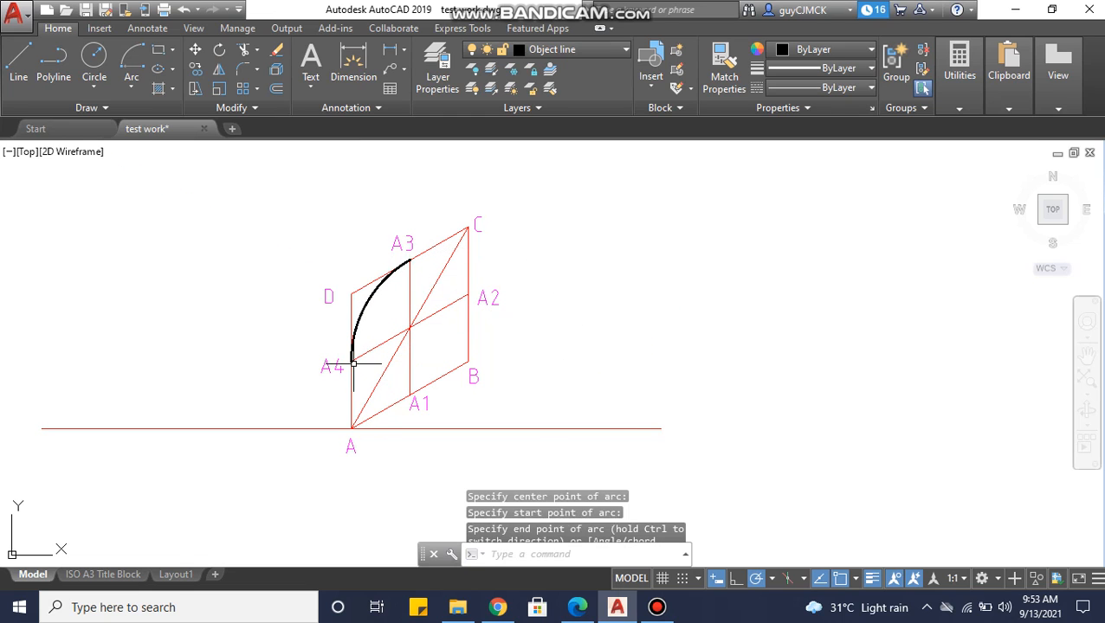
Draw a Center, Start, End arc centred on corner D from point A1 to point A2.
left_click(128, 89)
left_click(178, 355)
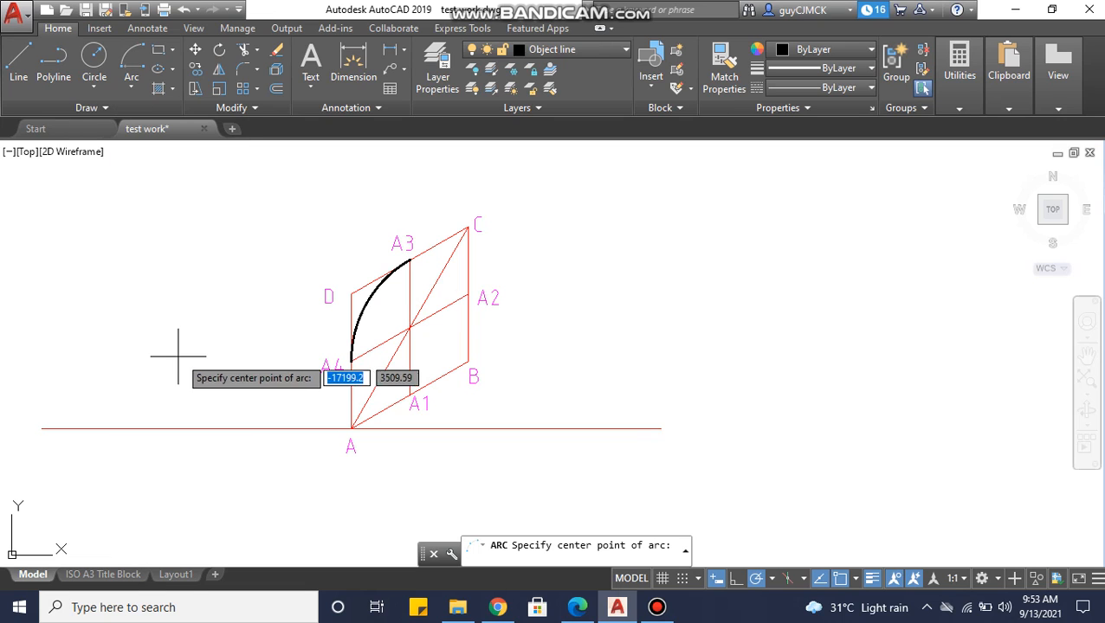
left_click(351, 294)
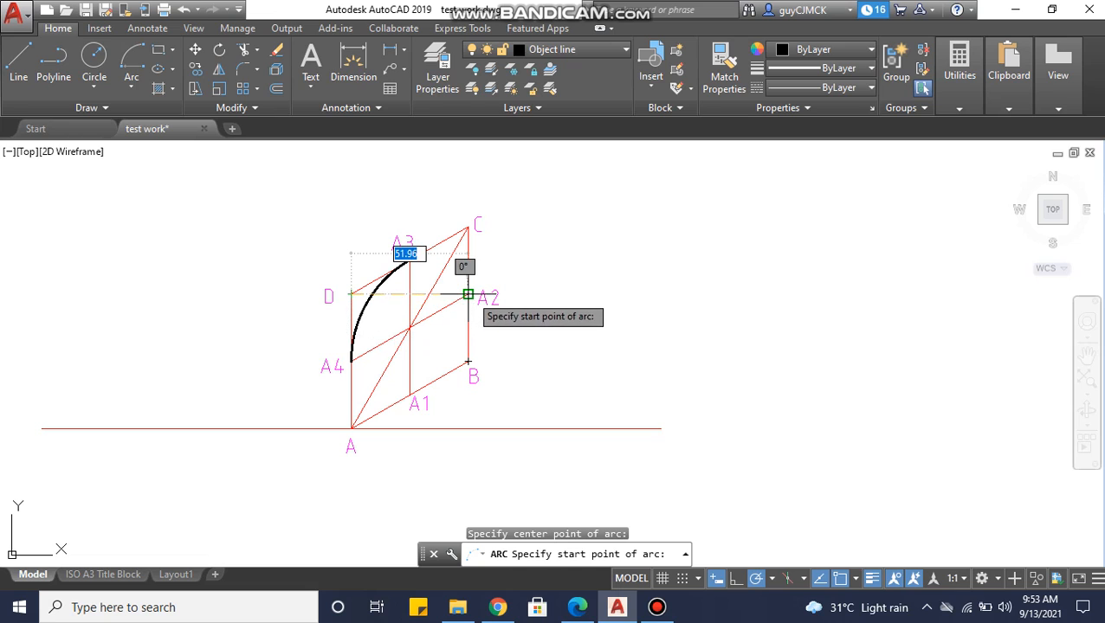
left_click(409, 395)
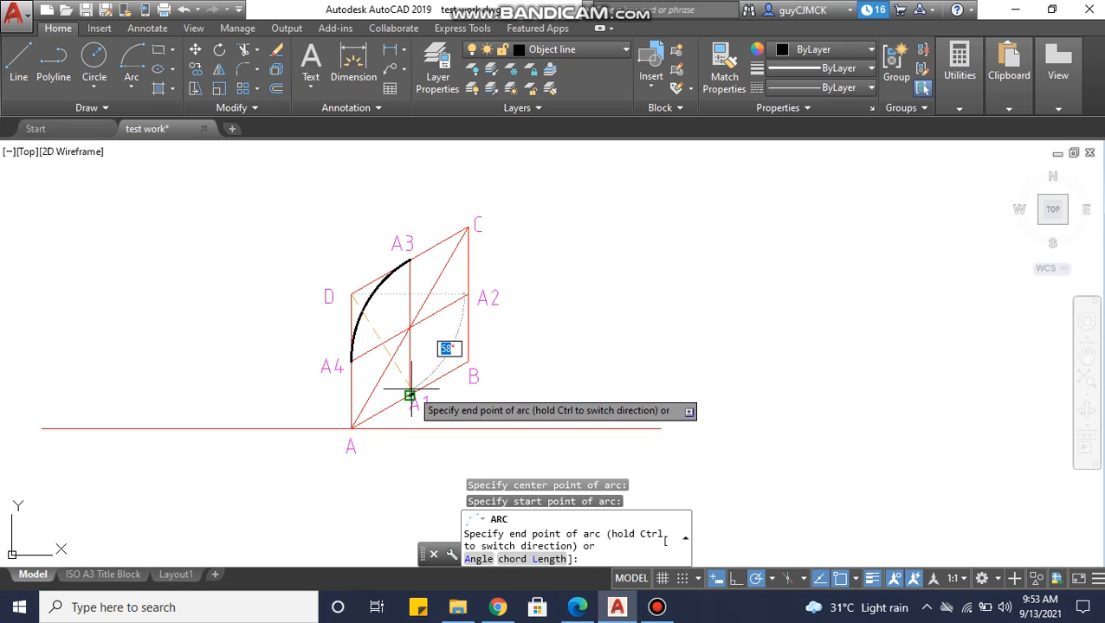
left_click(468, 295)
Make the Construction lines layer current and draw a line from point A3 to corner B.
middle_click_drag(477, 346, 448, 353)
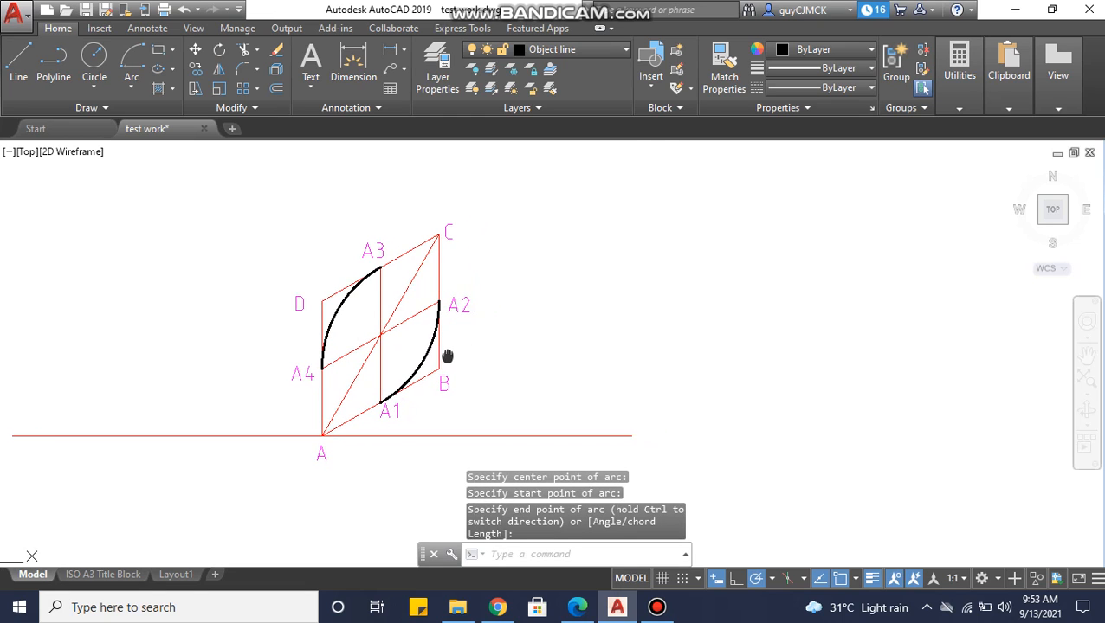
left_click(585, 52)
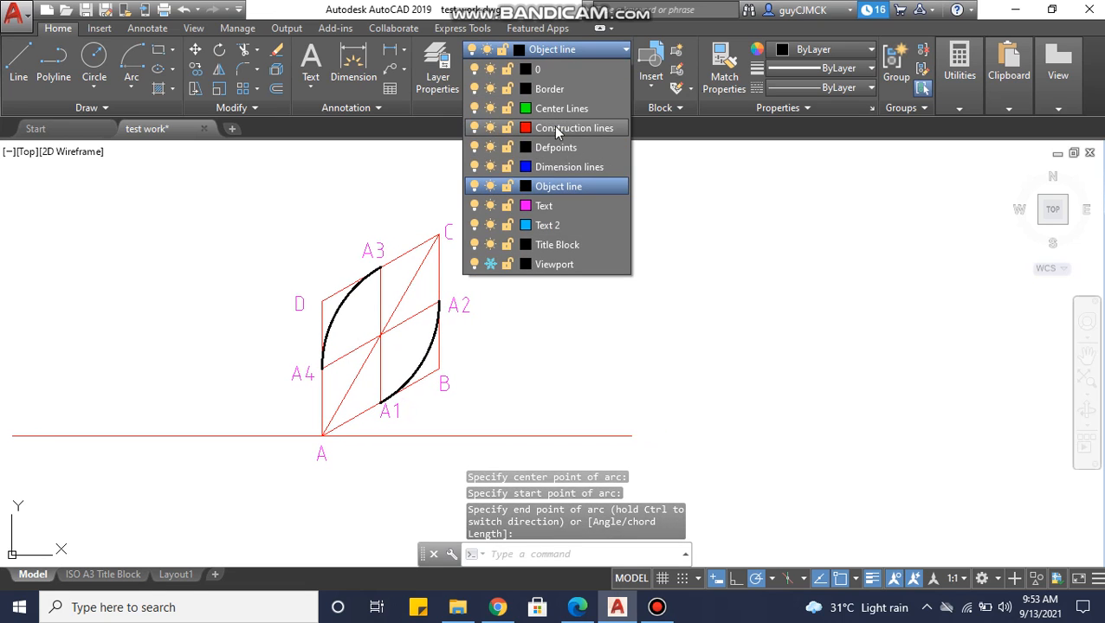
left_click(537, 106)
middle_click_drag(447, 279, 415, 277)
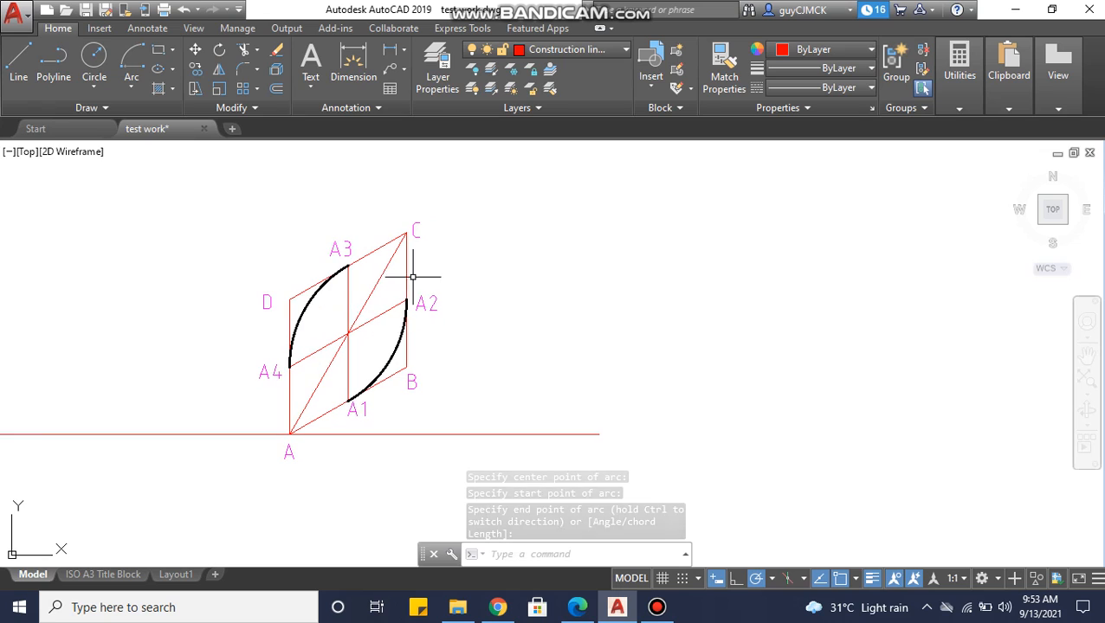
left_click(26, 80)
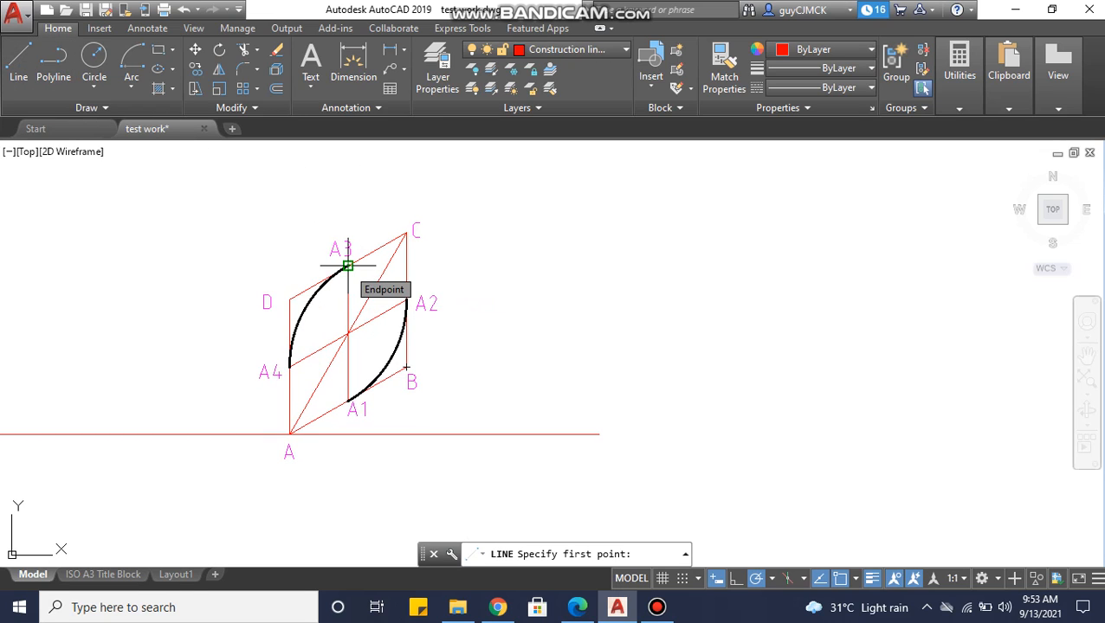
left_click(347, 266)
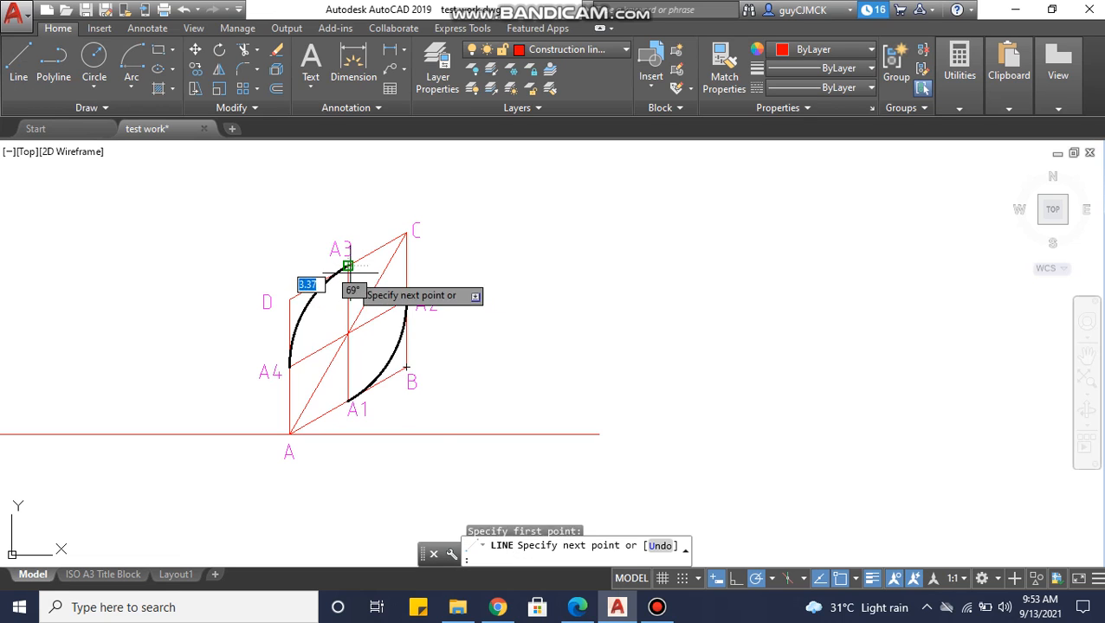
left_click(406, 367)
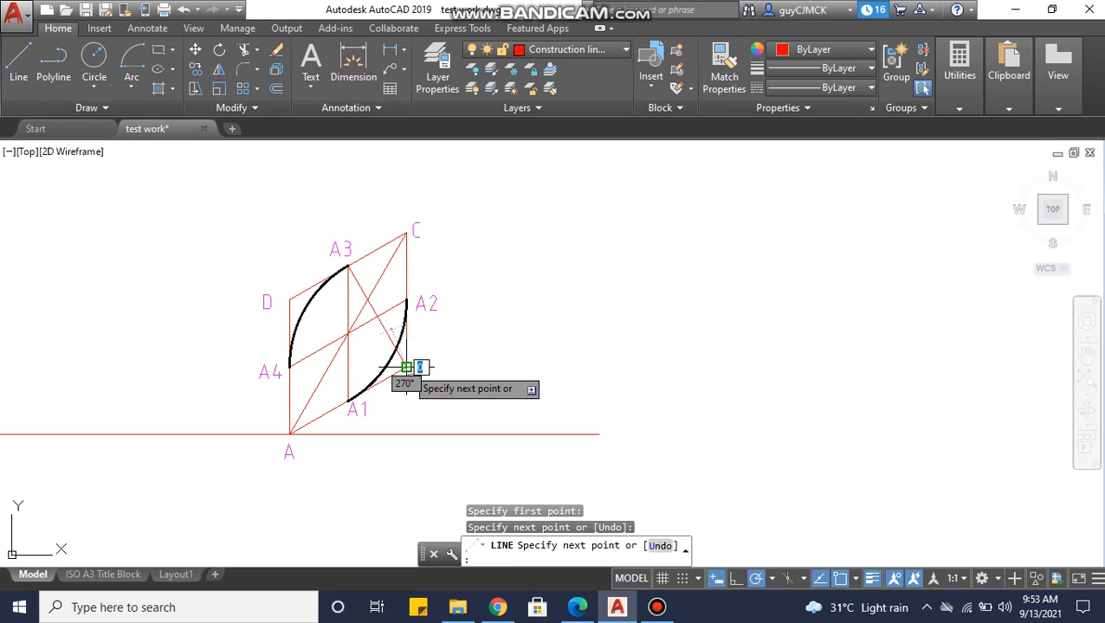
key("Return")
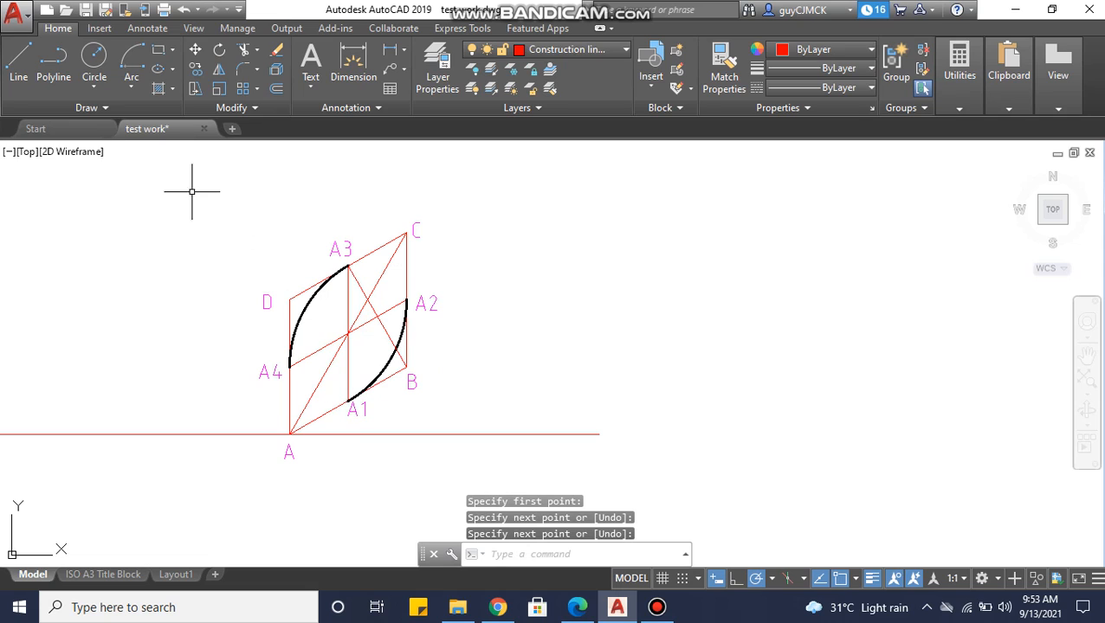
Draw a construction line from point A1 to corner D.
key("Return")
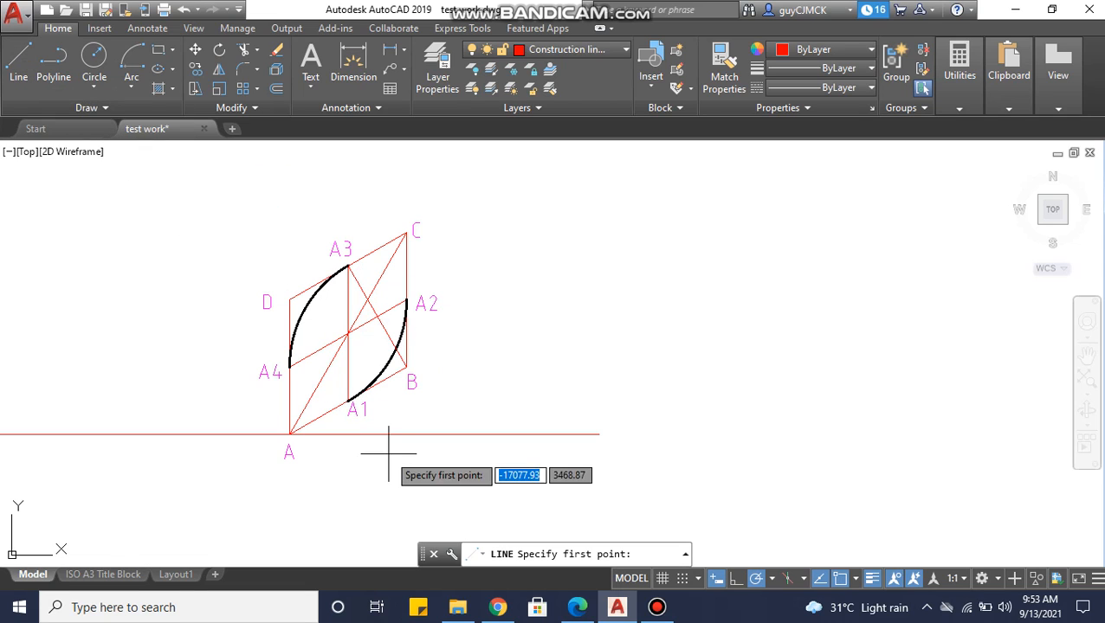
left_click(347, 400)
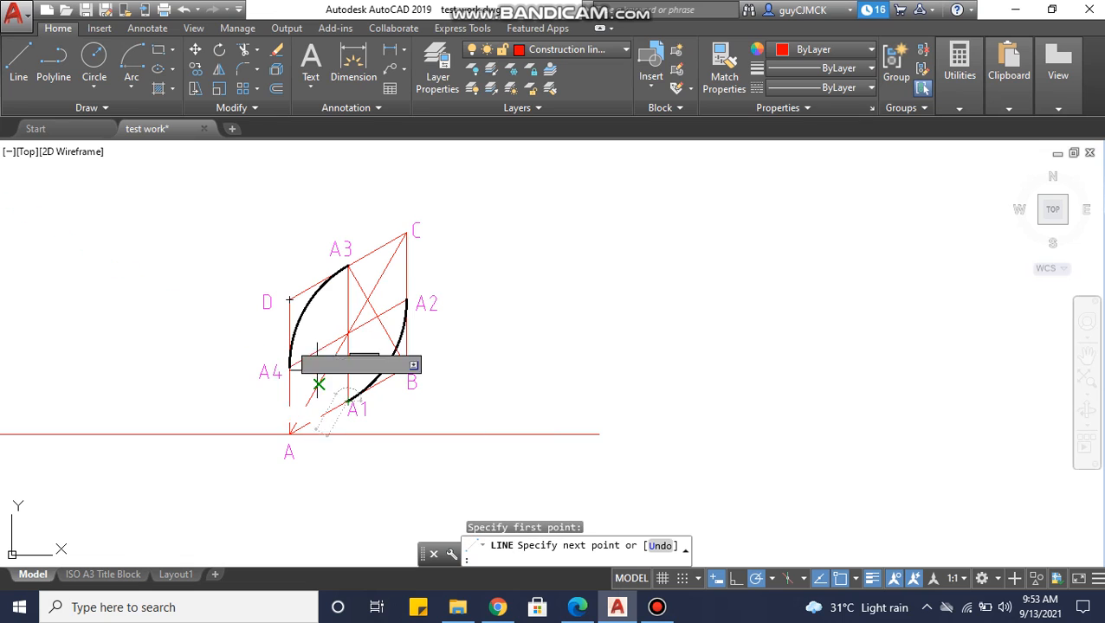
left_click(289, 299)
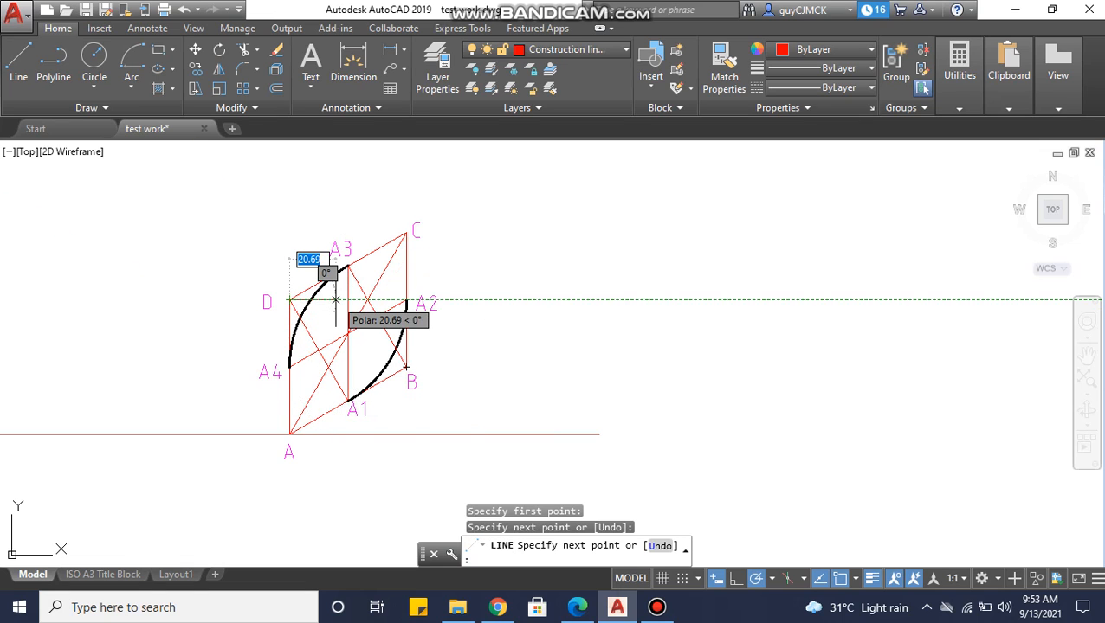
key("Escape")
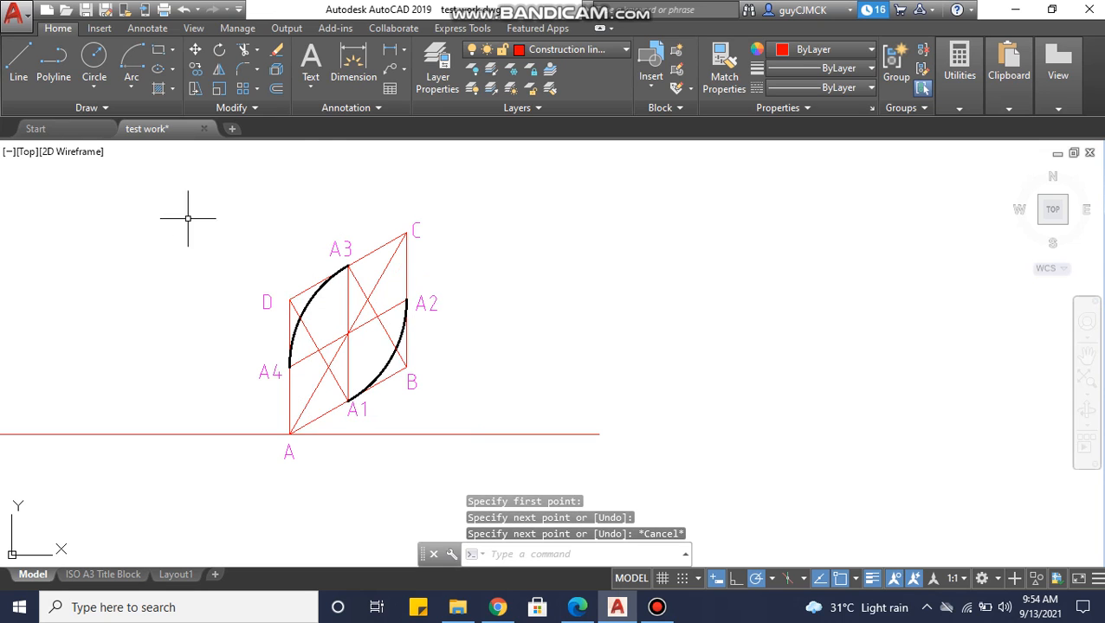
Add the multiline text label P1 beside the intersection of line A3-B and diagonal A-C.
left_click(310, 61)
scroll(347, 329, "up", 5)
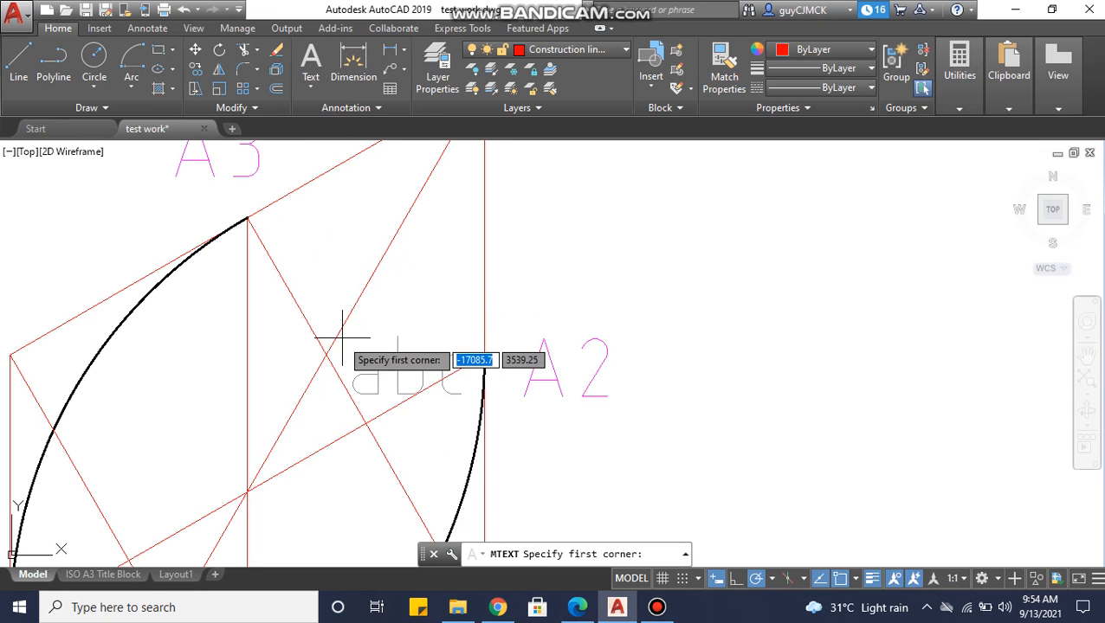
left_click(353, 317)
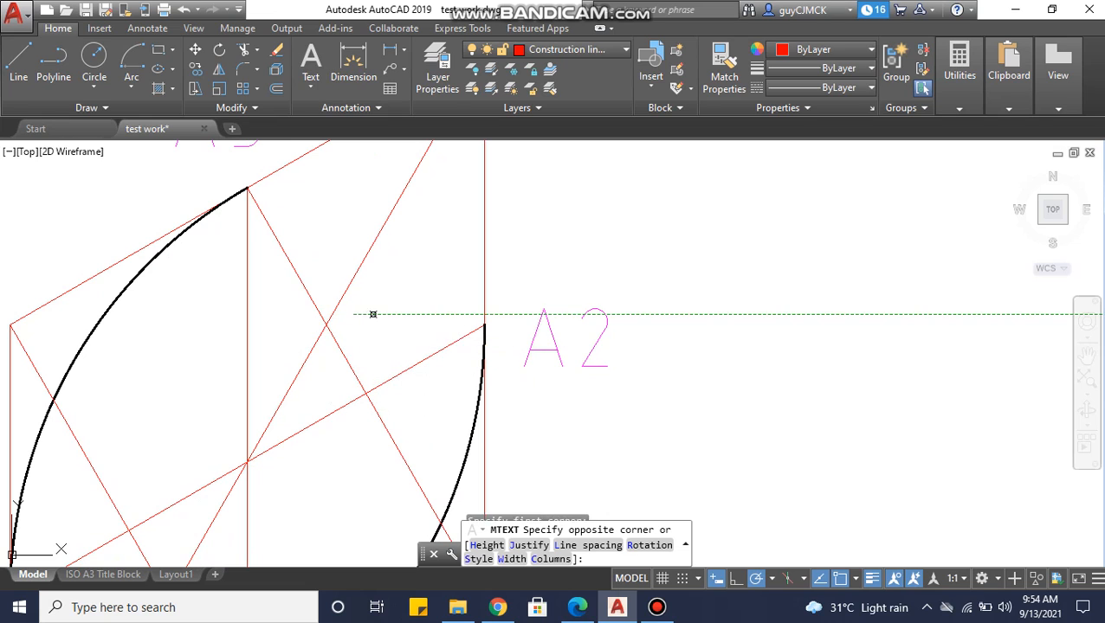
left_click(399, 323)
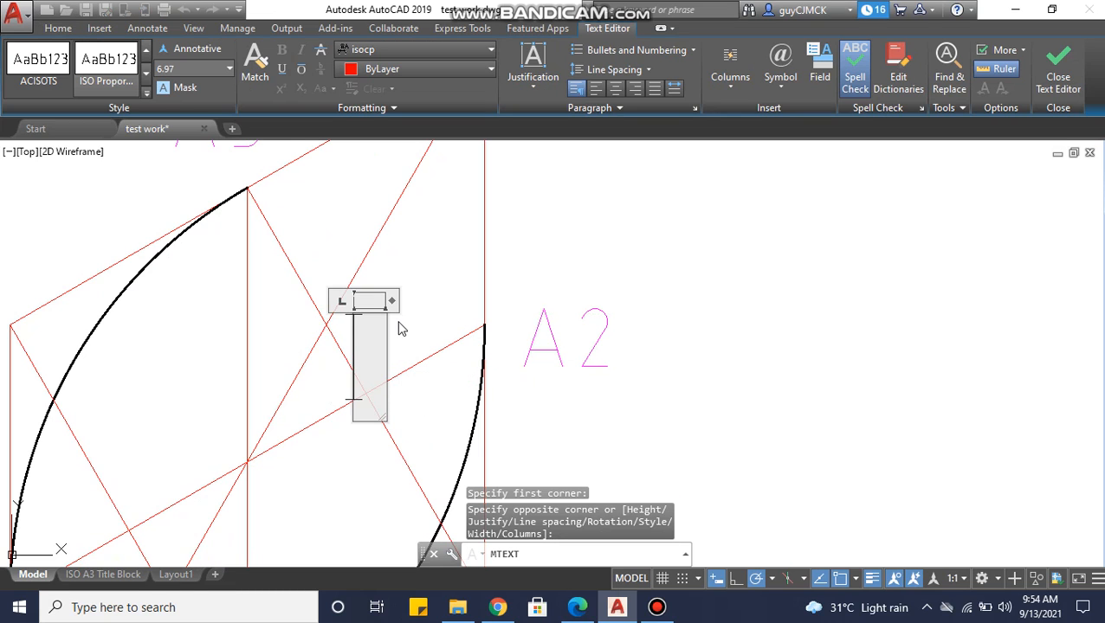
type("P")
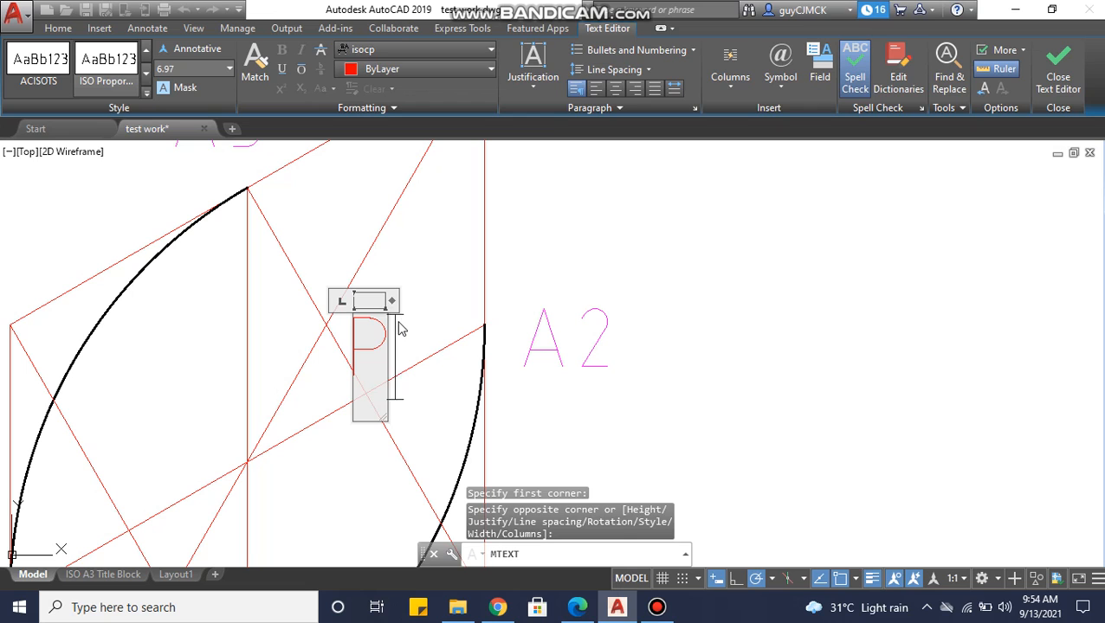
type("A")
key("BackSpace")
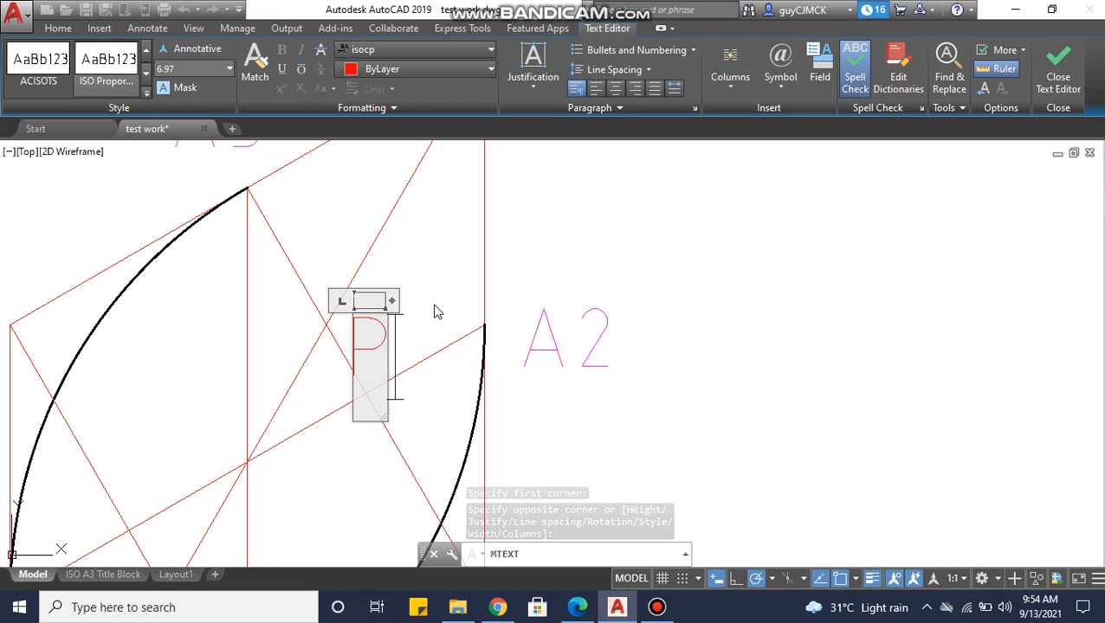
type("1")
left_click(438, 313)
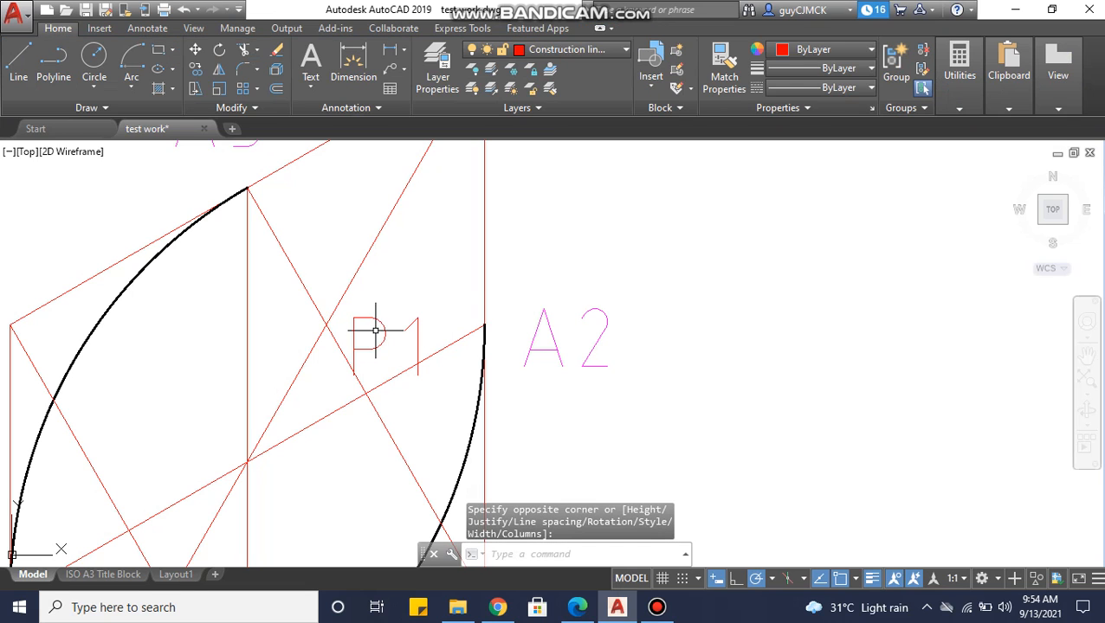
Move the P1 label to the Text layer and clear the selection.
left_click(367, 320)
left_click(563, 49)
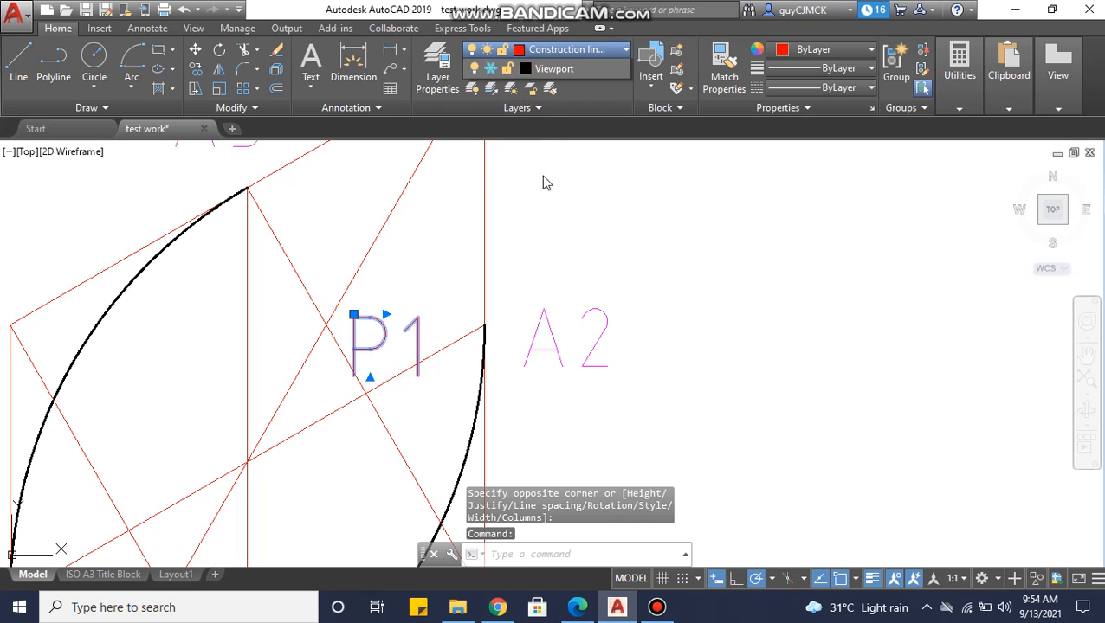
left_click(530, 215)
key("Escape")
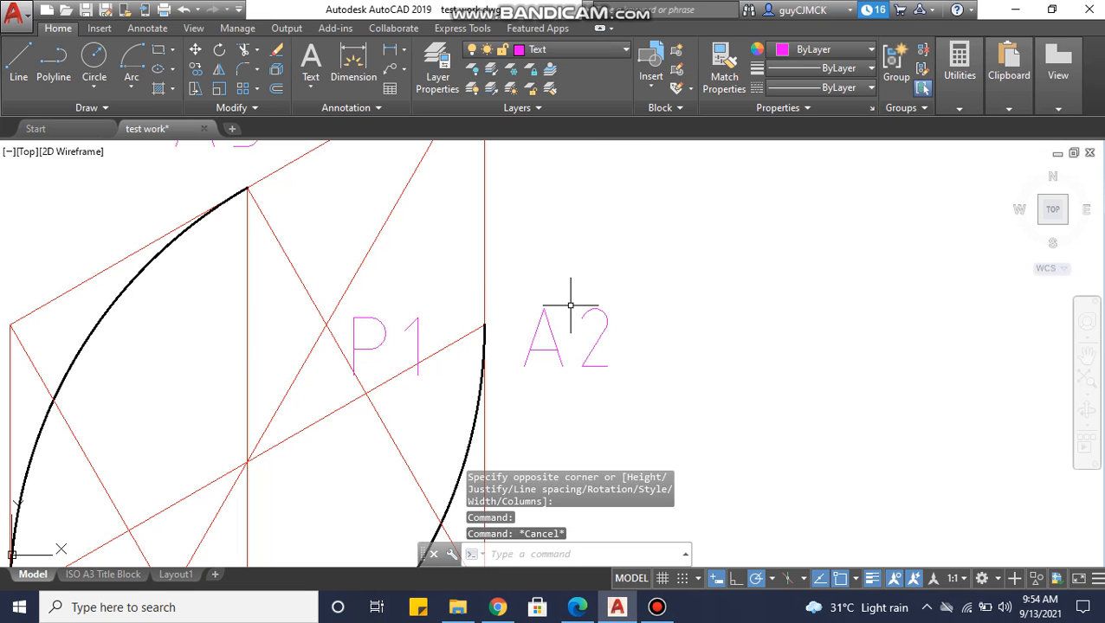
Add the multiline text label P2 just below the intersection of line A1-D and diagonal A-C.
scroll(526, 349, "down", 2)
middle_click_drag(527, 350, 620, 132)
middle_click_drag(394, 352, 394, 402)
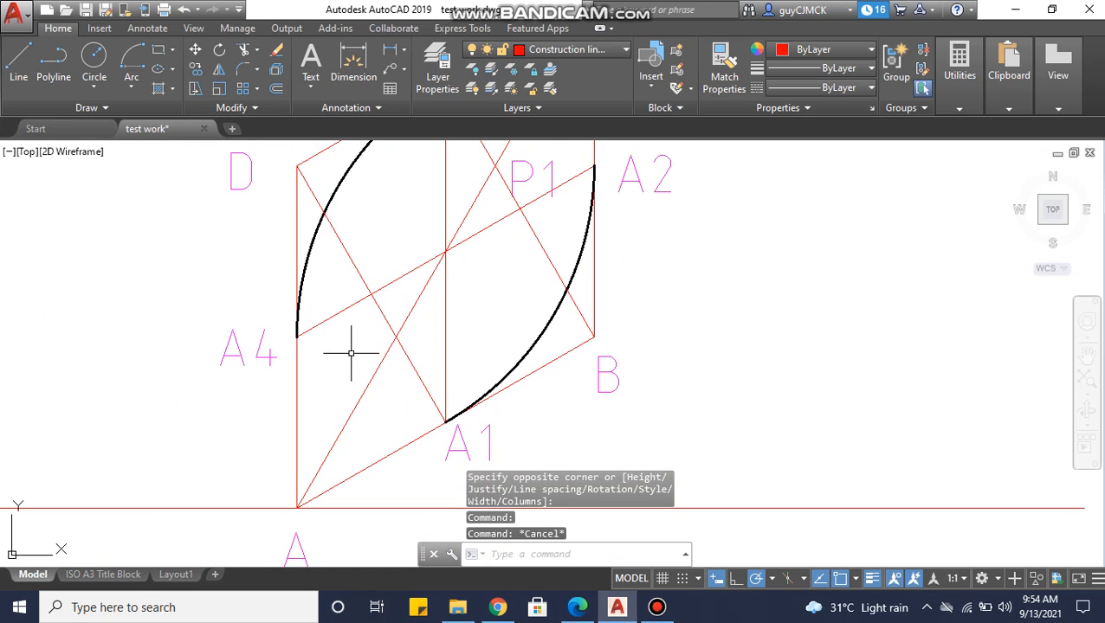
key("Return")
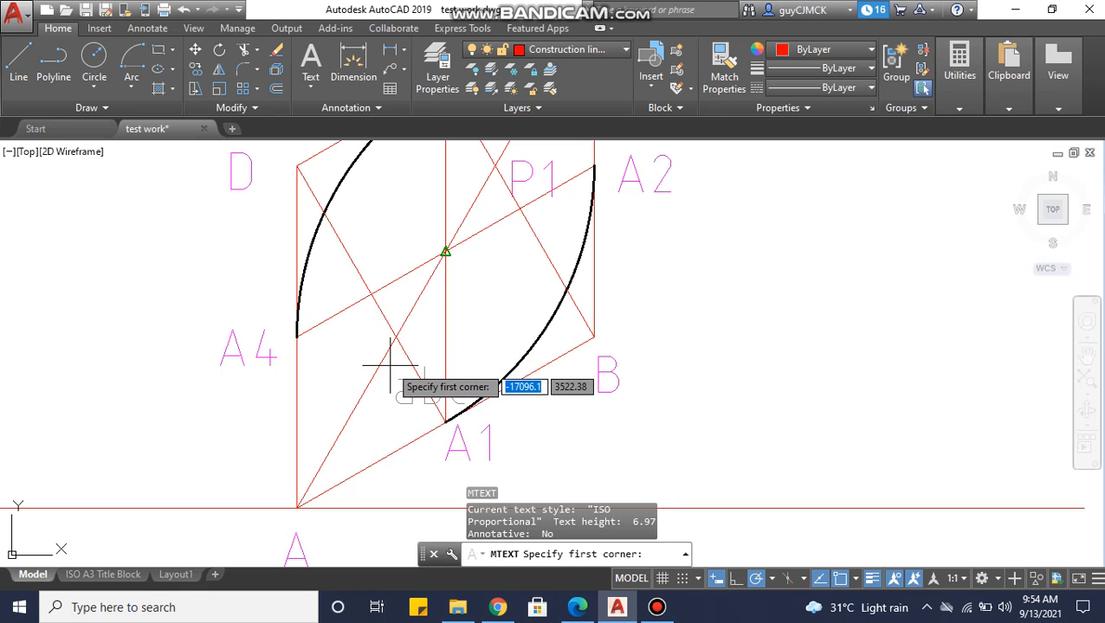
left_click(391, 370)
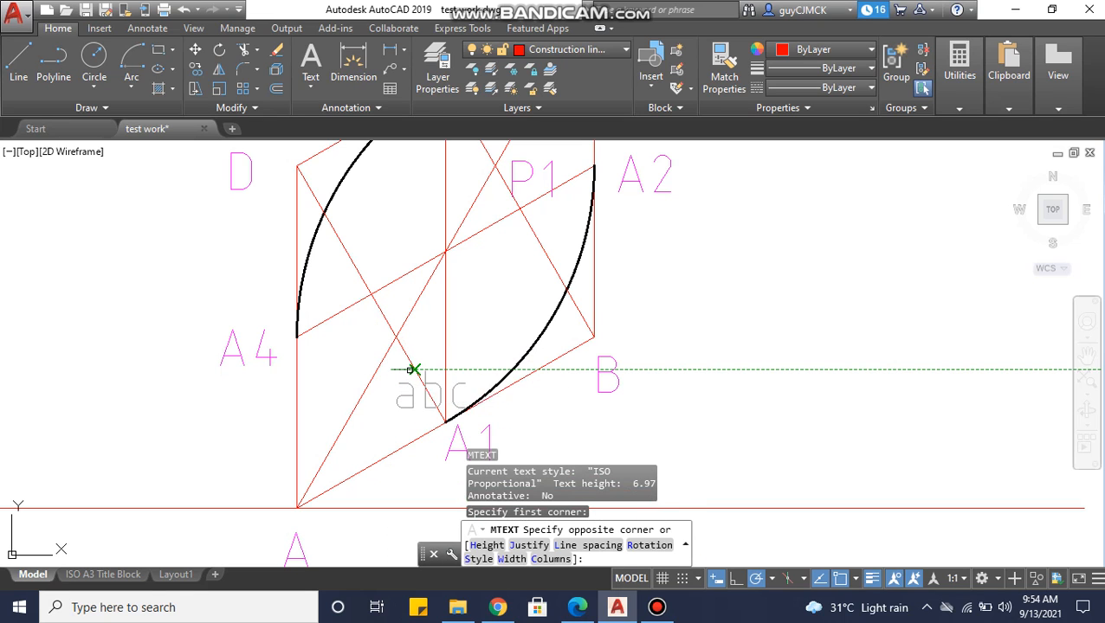
left_click(431, 412)
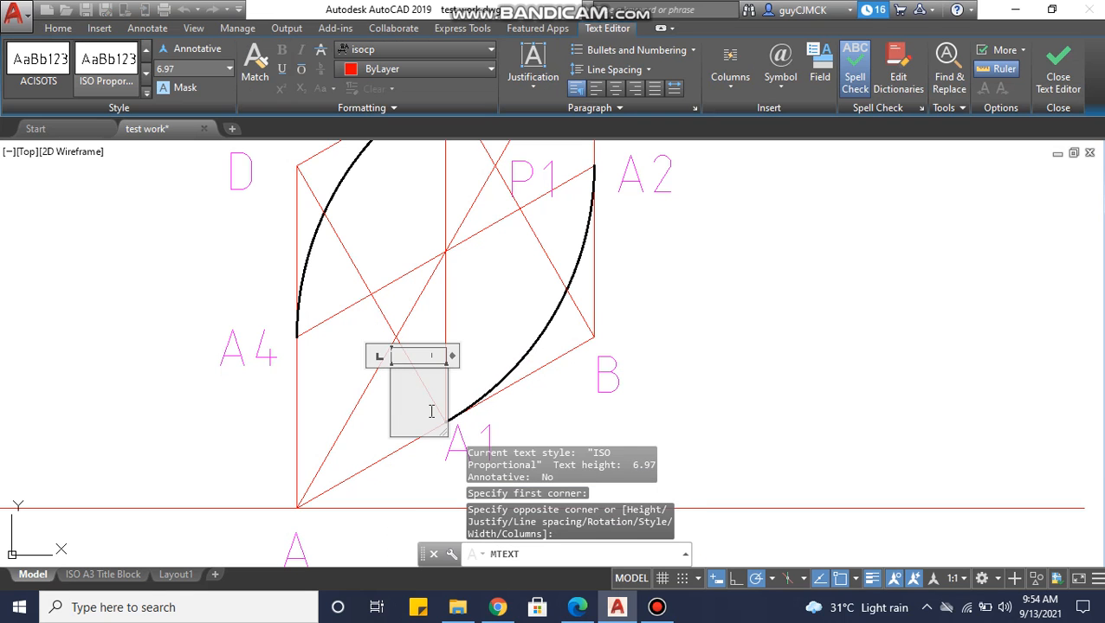
left_click(504, 374)
Move the P2 label to the Text layer and clear the selection.
left_click(394, 392)
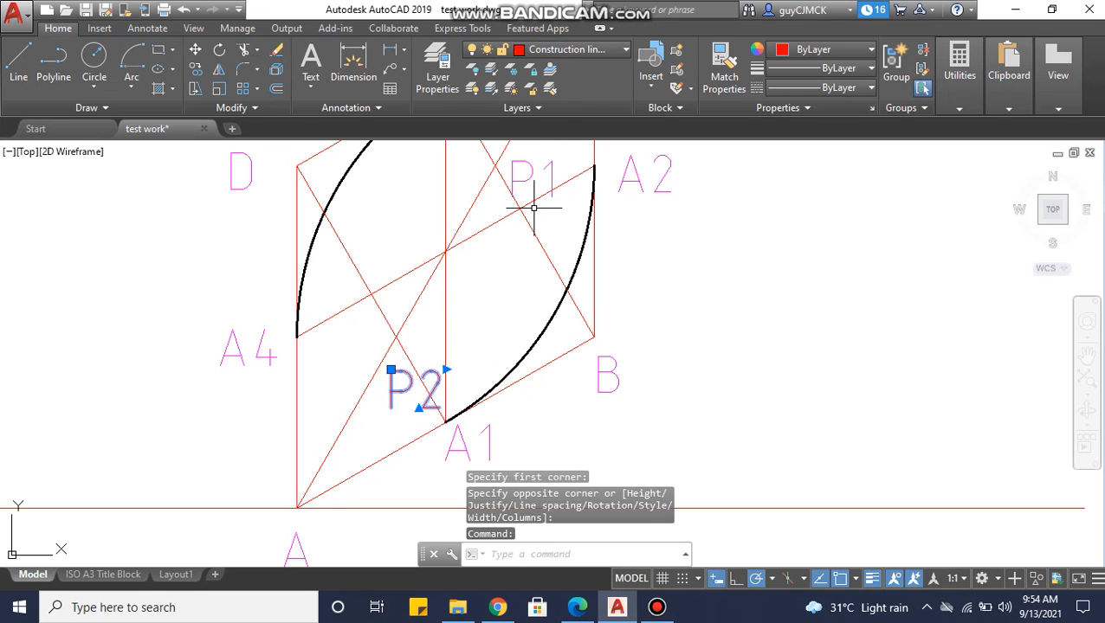
left_click(567, 49)
left_click(544, 207)
key("Escape")
Make the Object line layer current and draw a Center, Start, End arc centred on intersection P1 from A2 to A3.
mouse_move(616, 276)
middle_mouse_down()
mouse_move(629, 305)
mouse_move(571, 310)
mouse_move(546, 332)
middle_mouse_up()
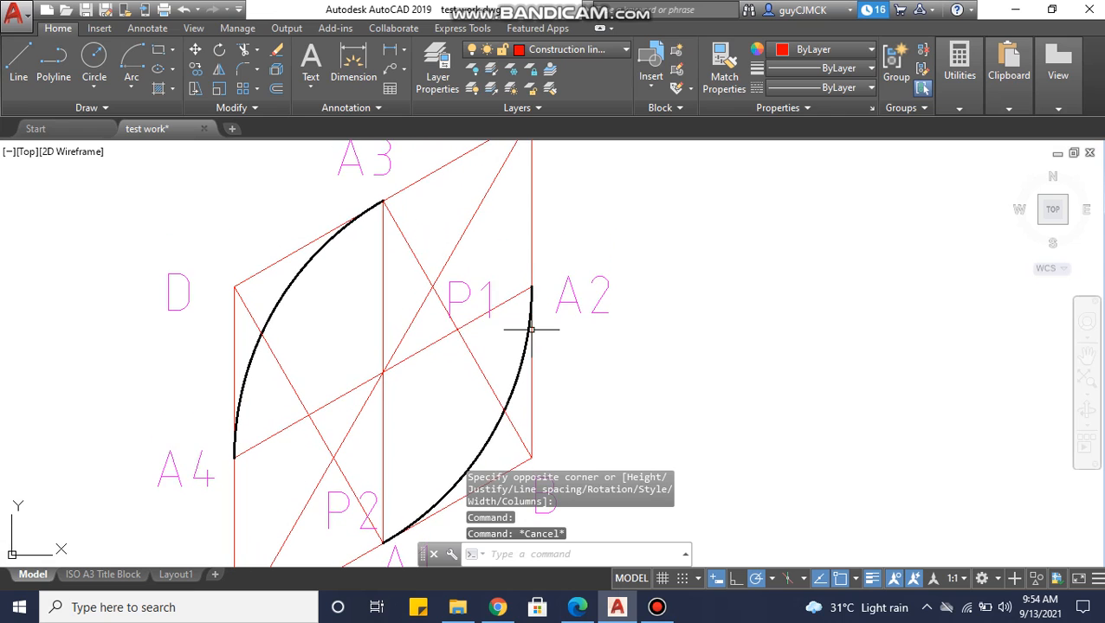
middle_click_drag(427, 281, 426, 308)
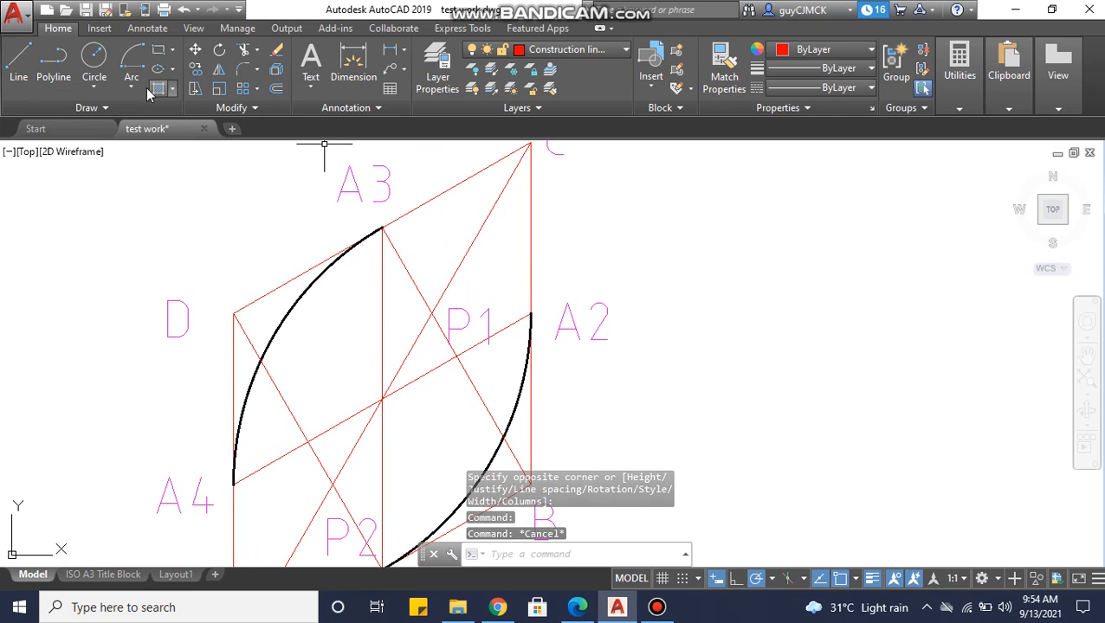
left_click(563, 49)
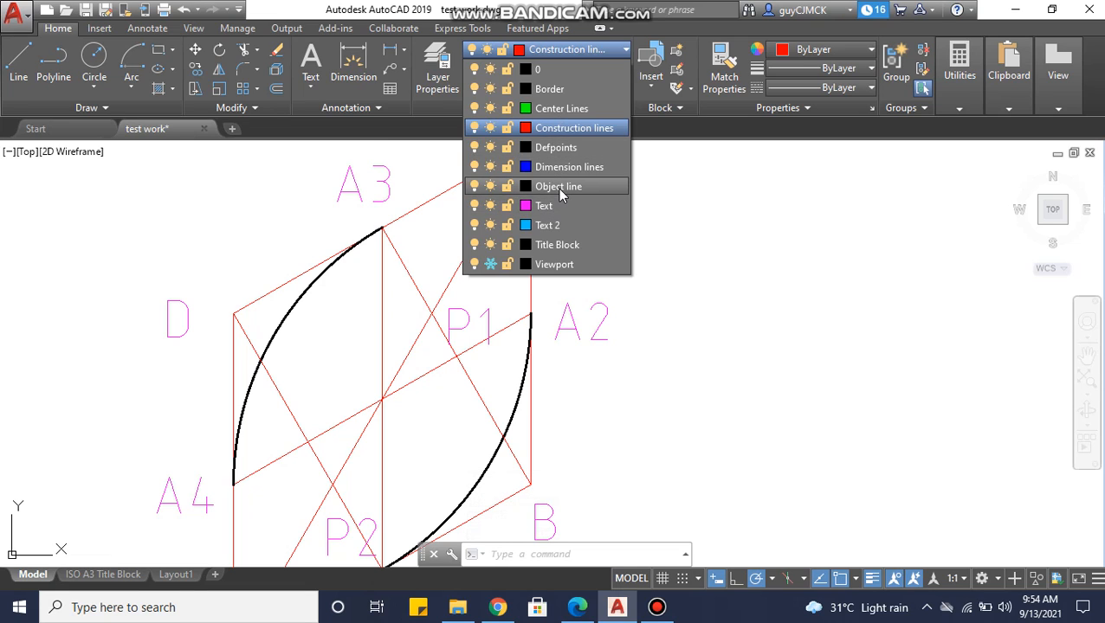
left_click(560, 187)
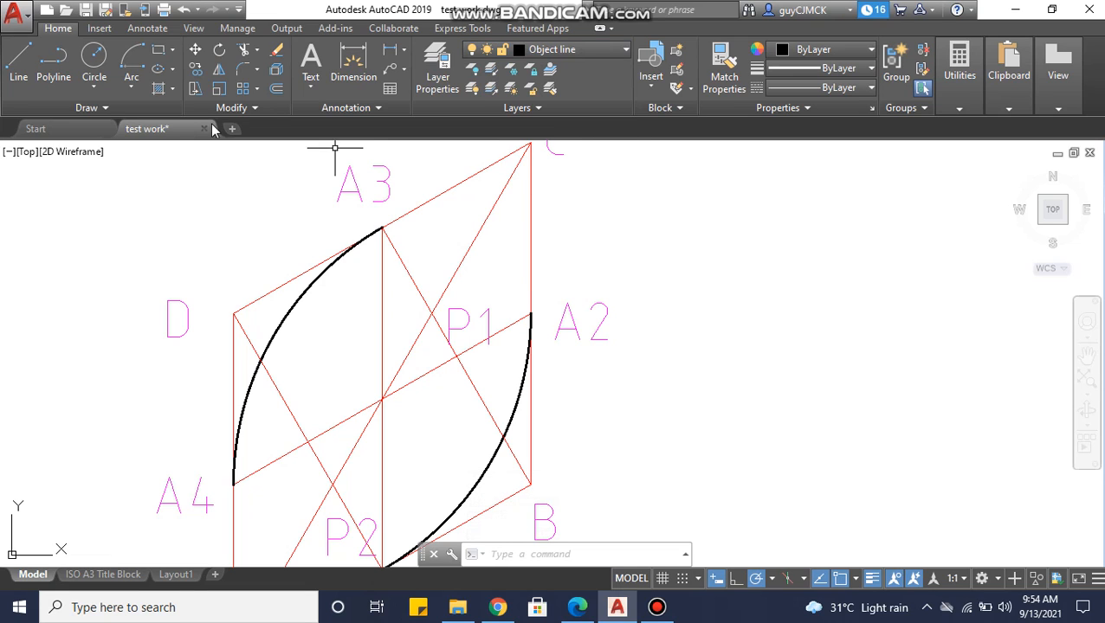
left_click(137, 87)
left_click(165, 352)
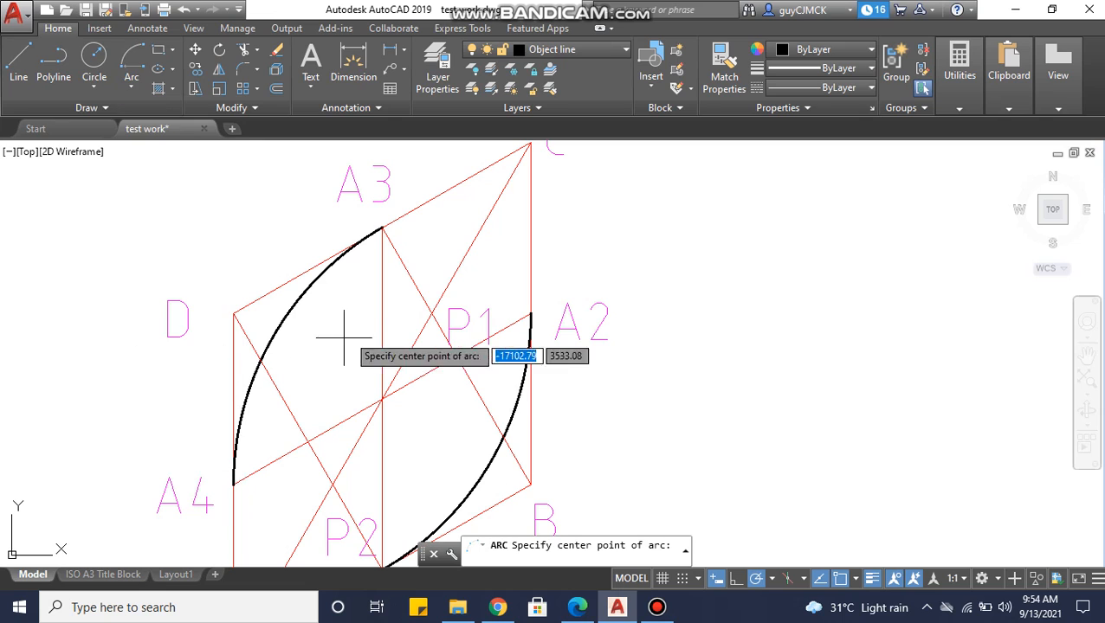
left_click(432, 312)
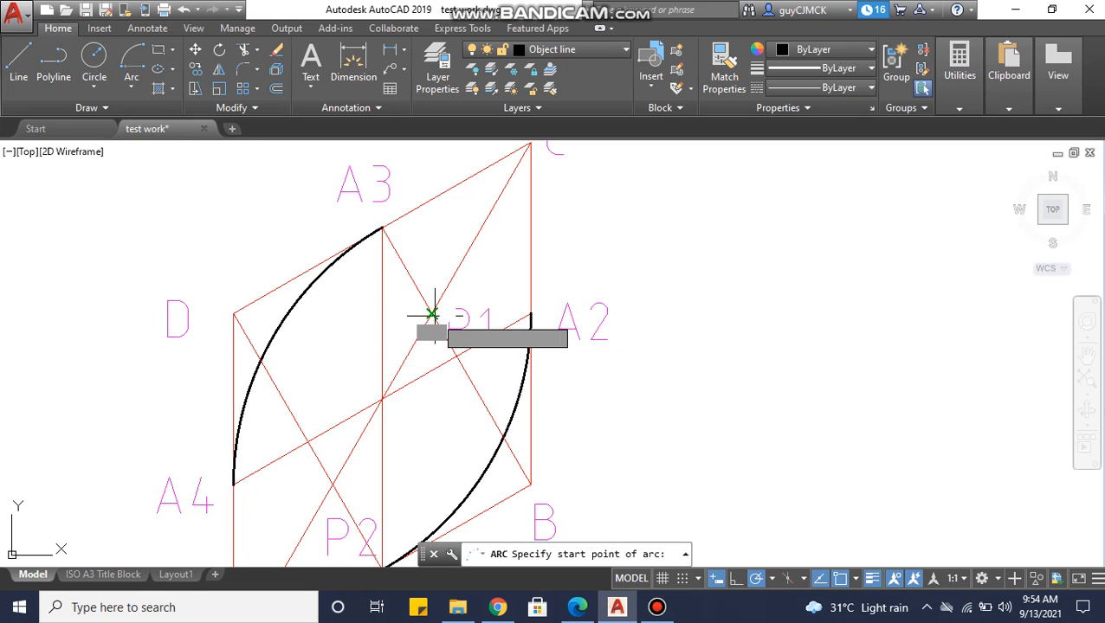
left_click(530, 313)
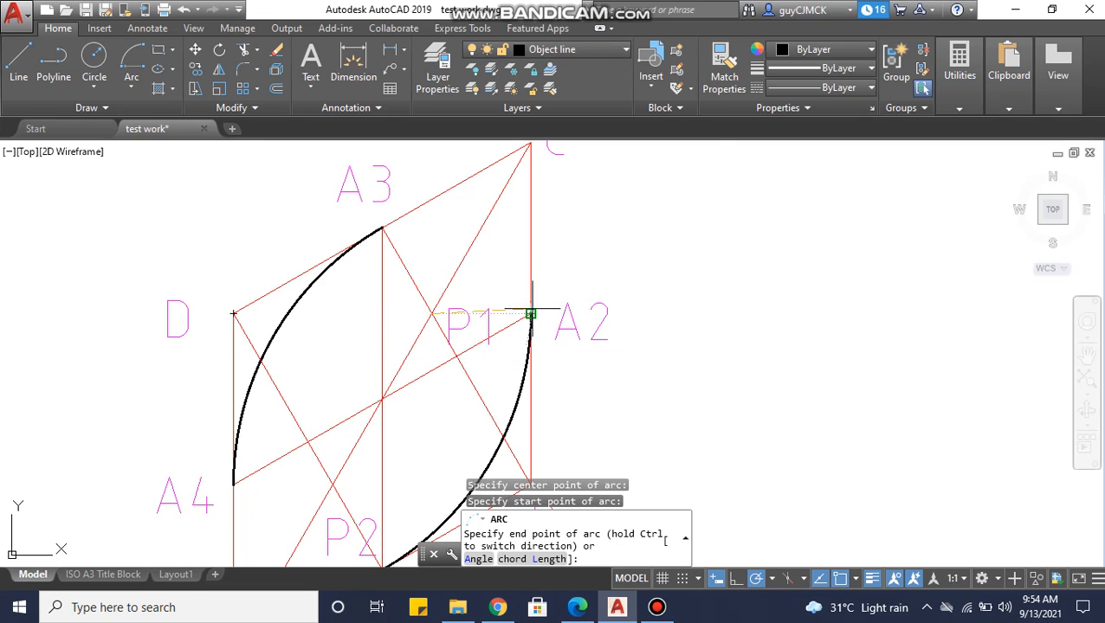
left_click(382, 228)
Draw a Center, Start, End arc centred on intersection P2 from point A4 to point A1.
mouse_move(402, 241)
middle_mouse_down()
mouse_move(424, 219)
mouse_move(389, 224)
mouse_move(396, 197)
middle_mouse_up()
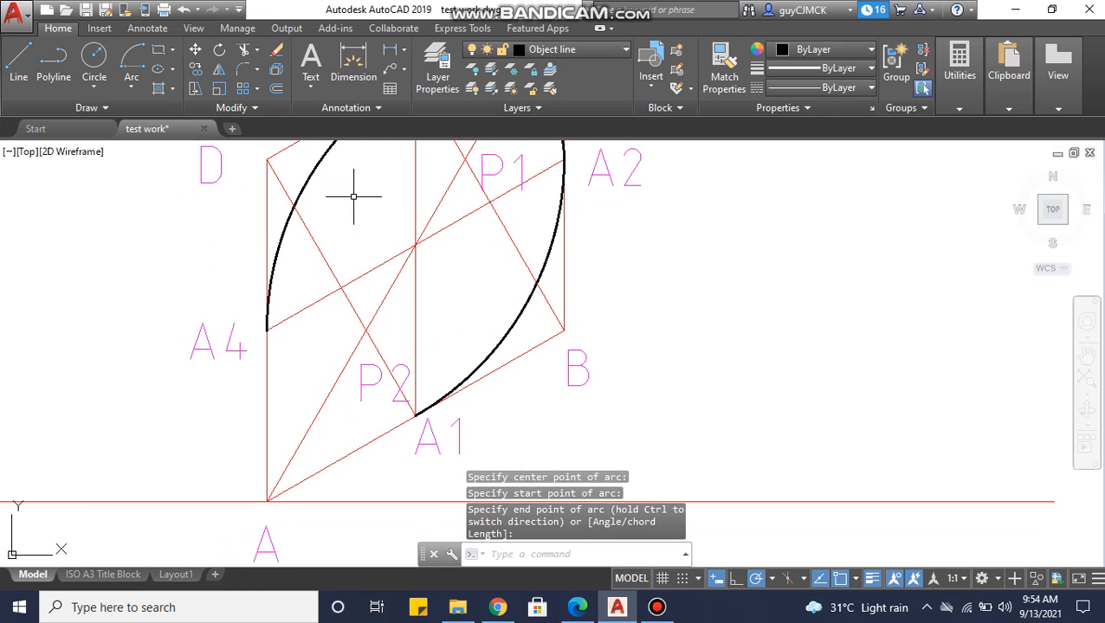
left_click(131, 85)
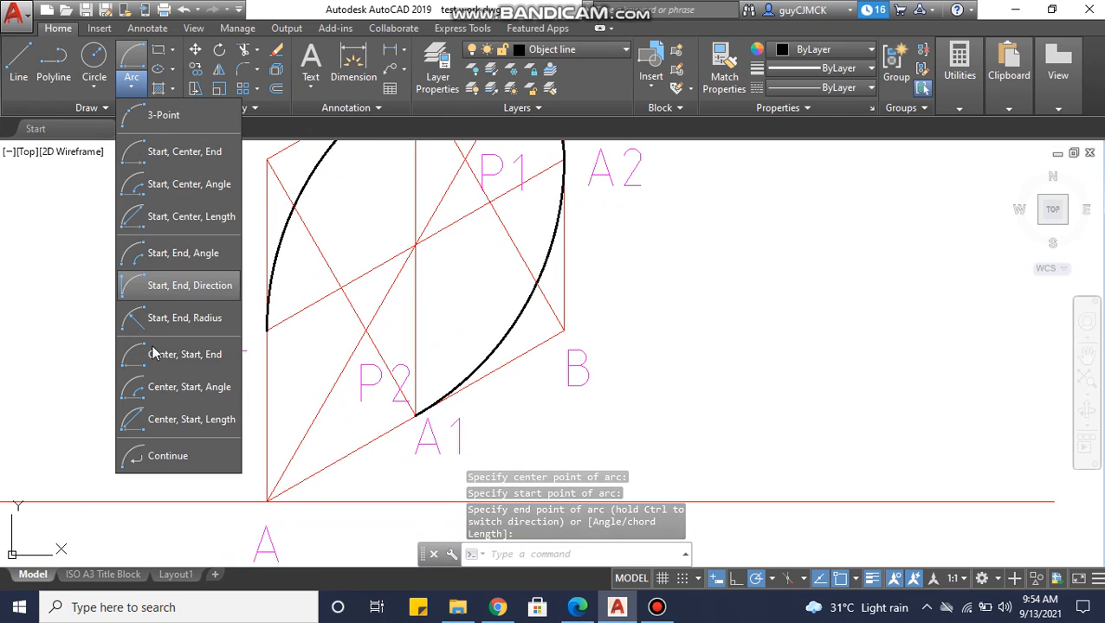
left_click(163, 367)
left_click(365, 330)
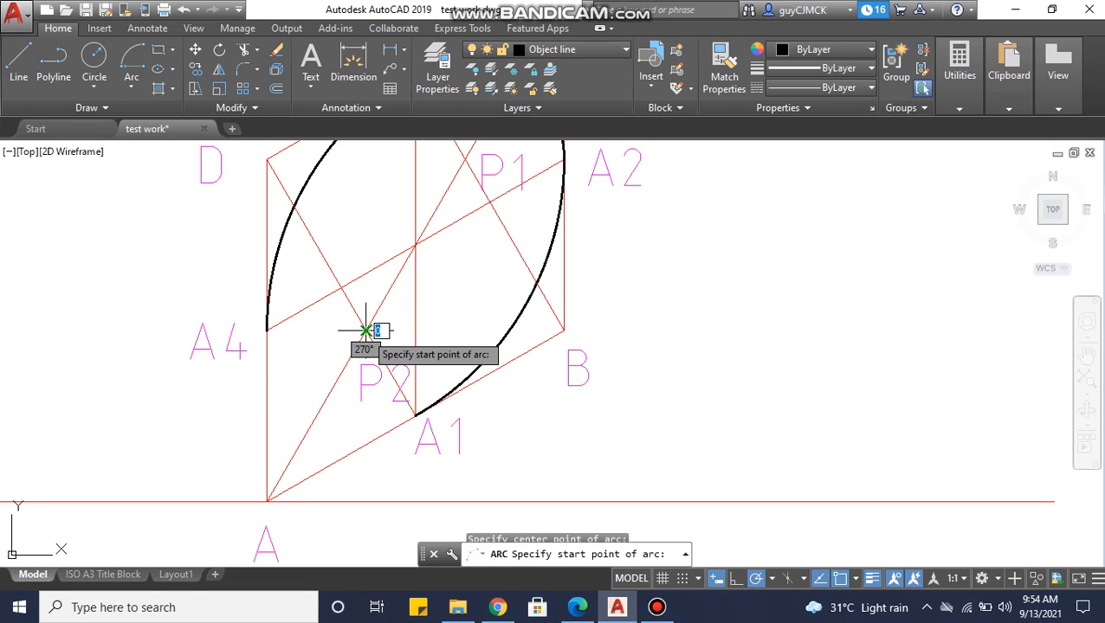
left_click(267, 329)
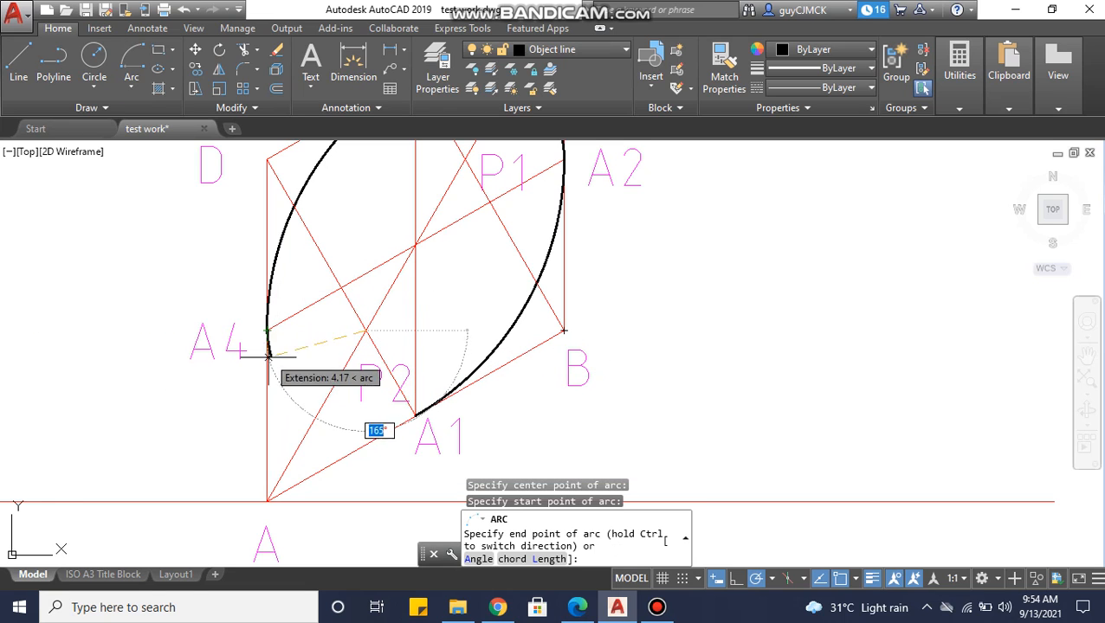
left_click(416, 413)
scroll(468, 370, "down", 5)
scroll(495, 369, "up", 4)
middle_click_drag(494, 370, 509, 367)
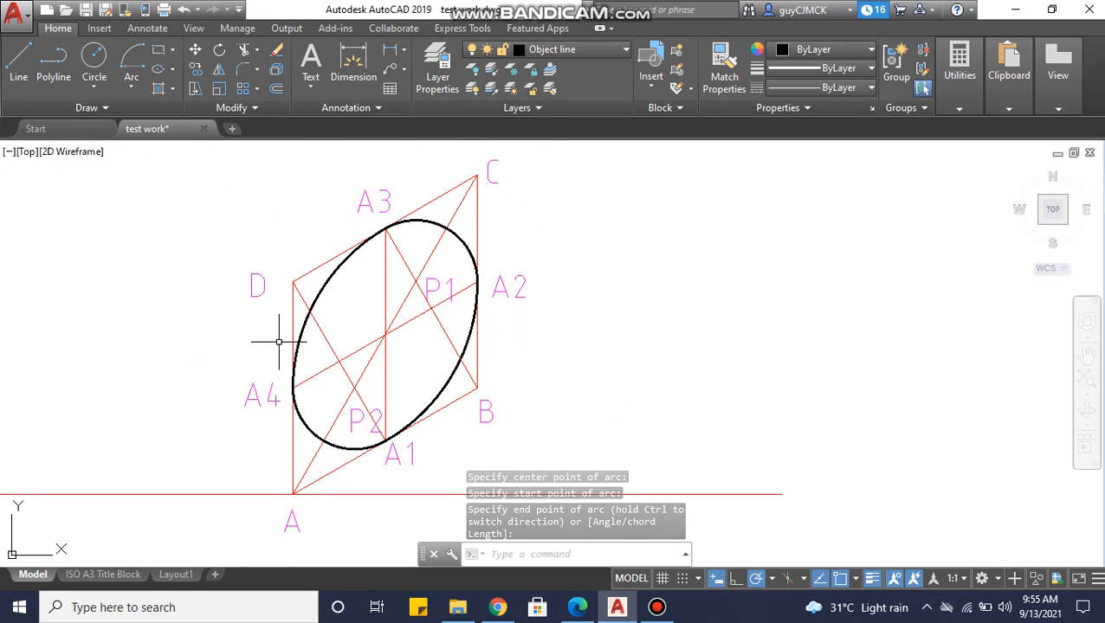
scroll(294, 345, "down", 4)
mouse_move(298, 341)
middle_mouse_down()
mouse_move(389, 347)
mouse_move(429, 374)
middle_mouse_up()
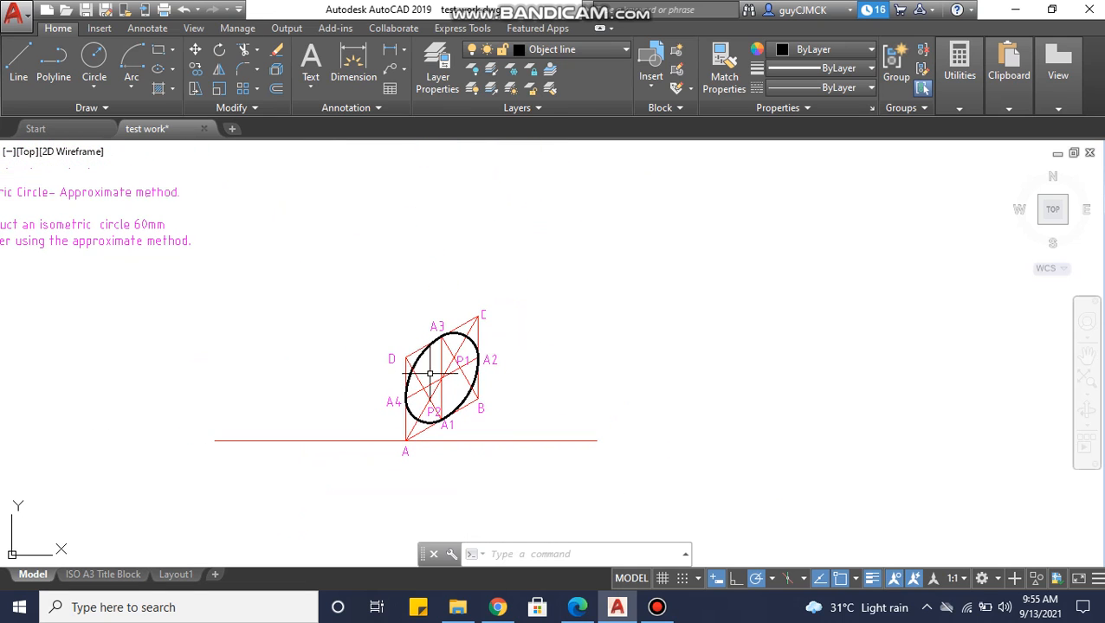
scroll(459, 381, "up", 2)
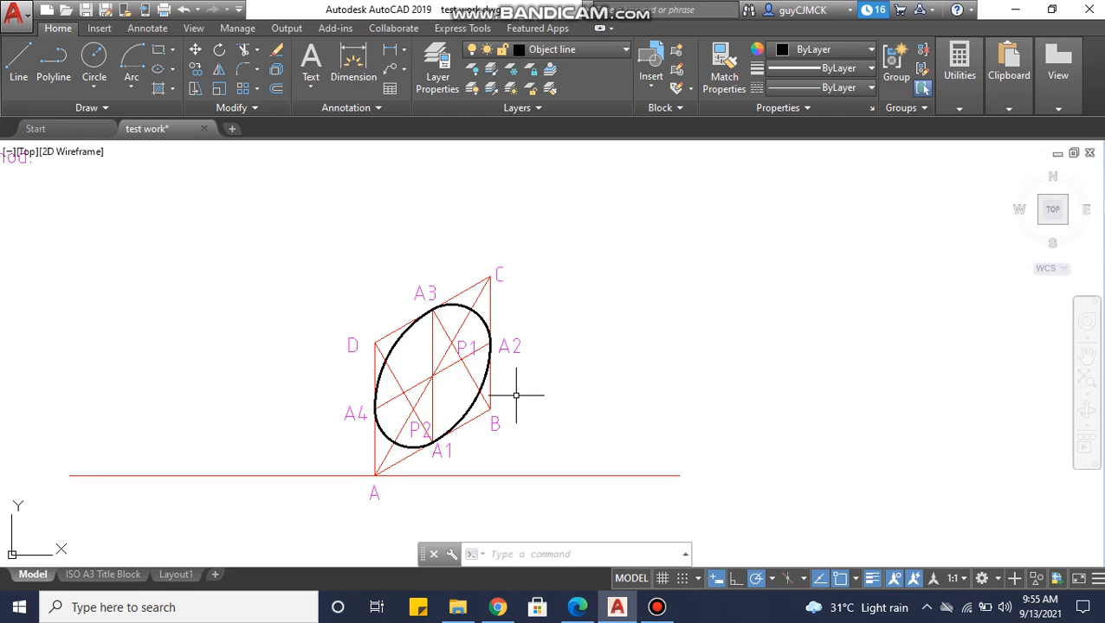
middle_click_drag(516, 396, 521, 356)
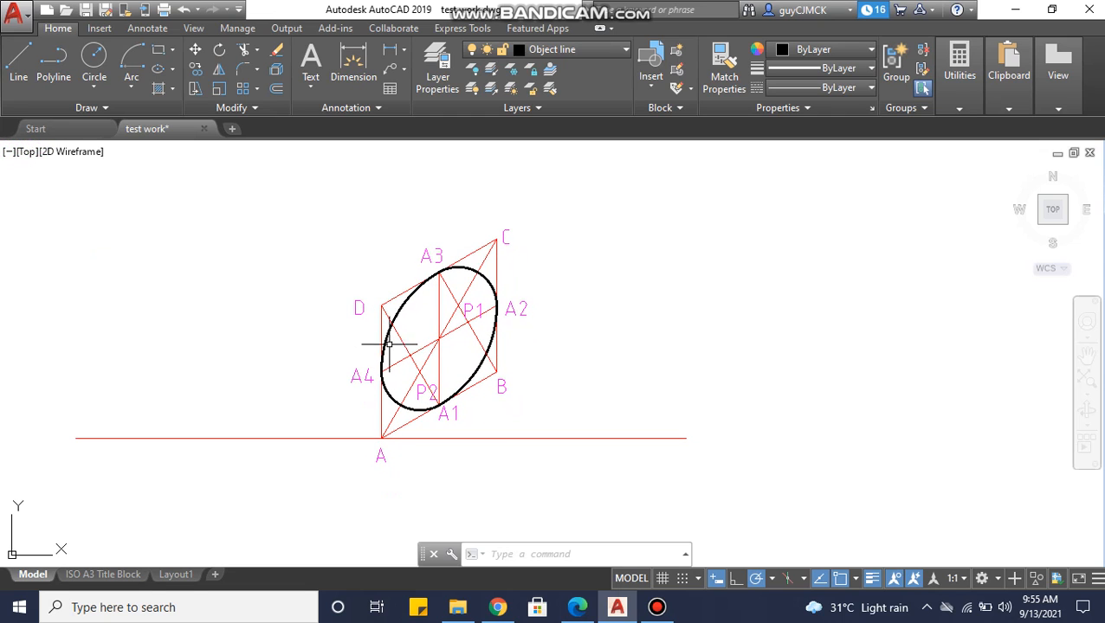